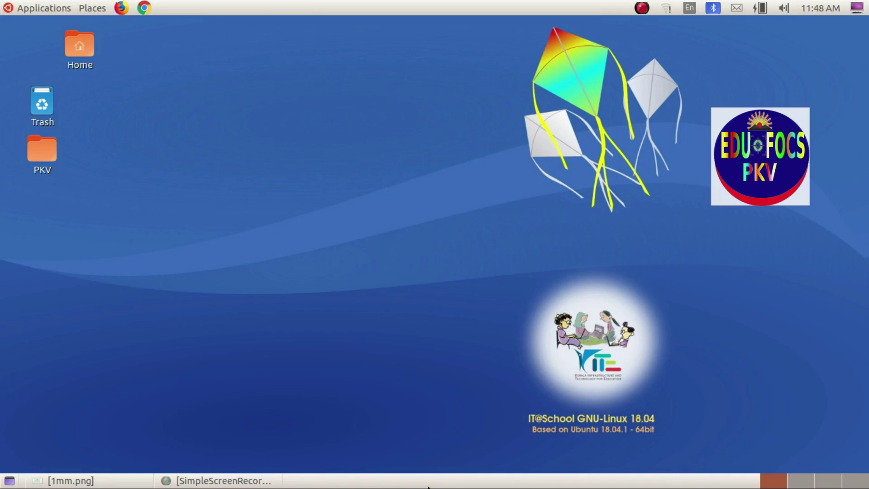
Launch Inkscape Vector Graphics Editor from the MATE Applications menu
click(40, 9)
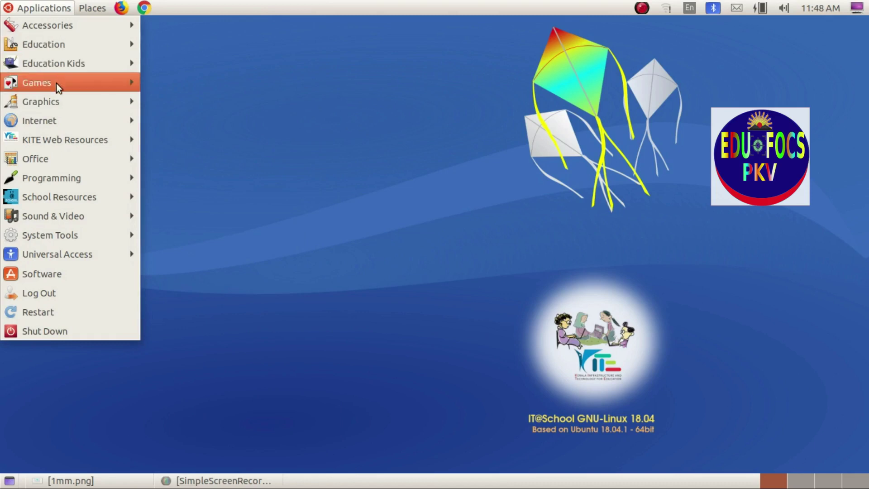
mouse_move(41, 101)
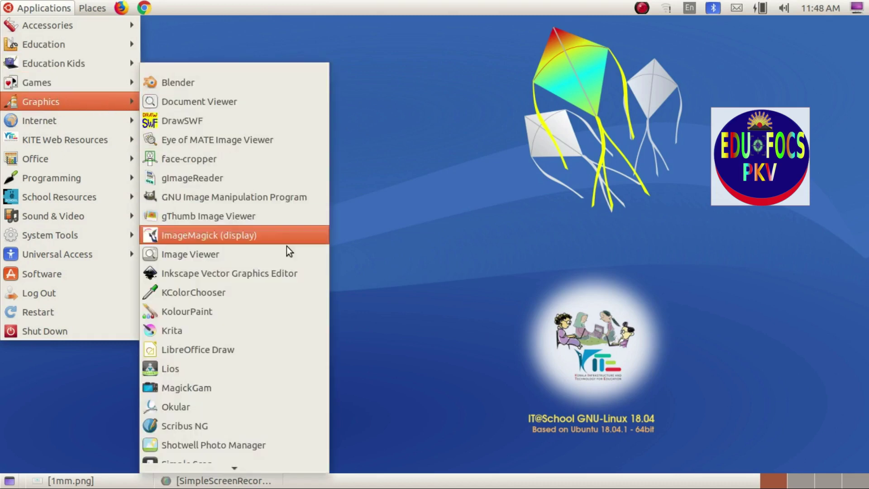
click(315, 274)
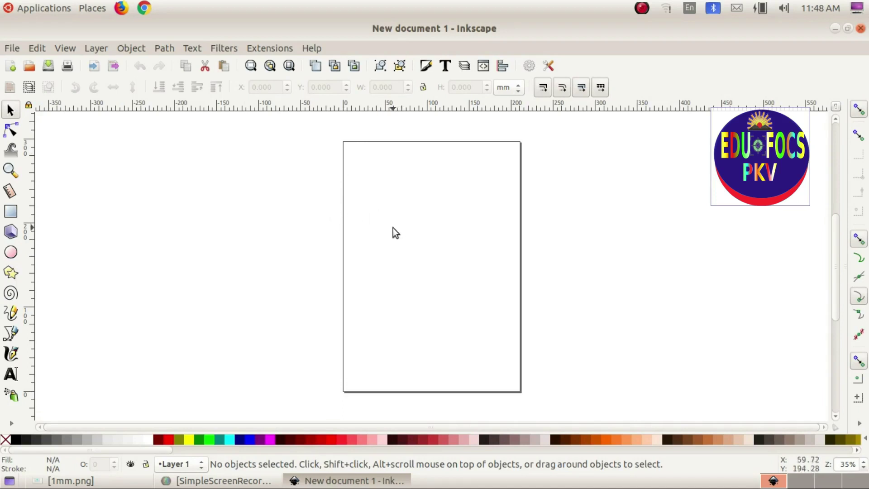
Uncheck Show page border in Document Properties and close the dialog
click(12, 48)
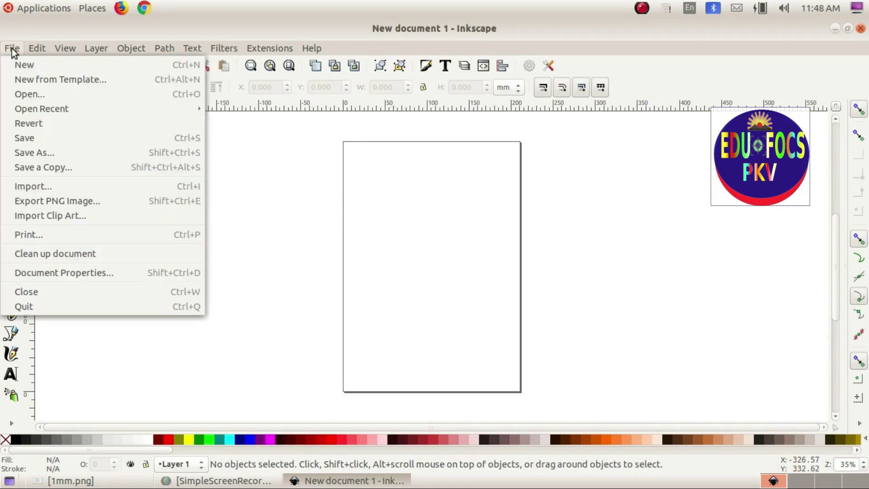
click(42, 272)
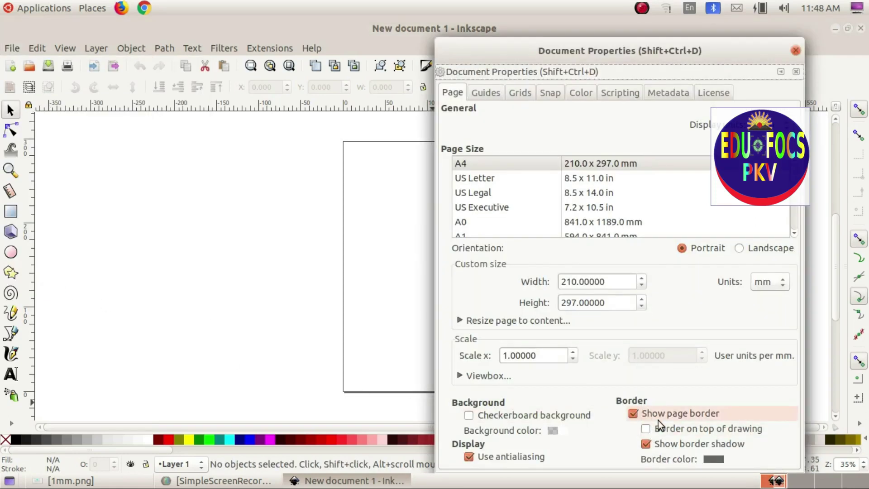
click(633, 414)
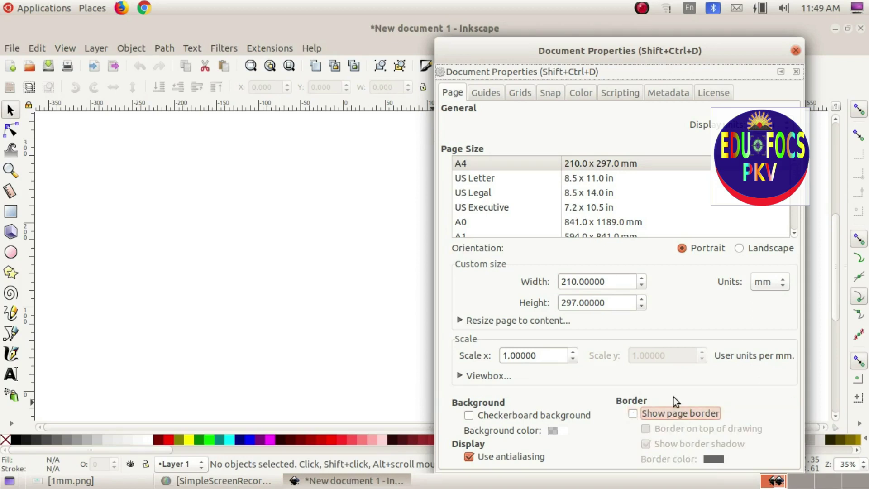
click(796, 51)
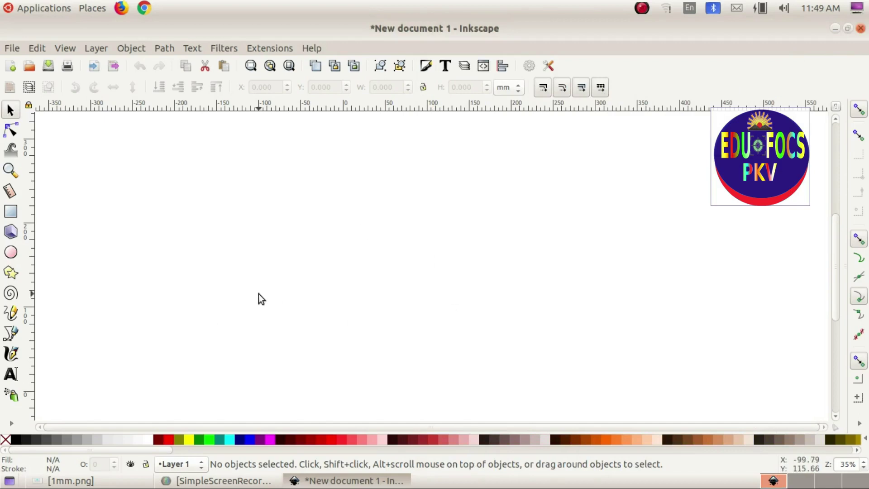
click(70, 481)
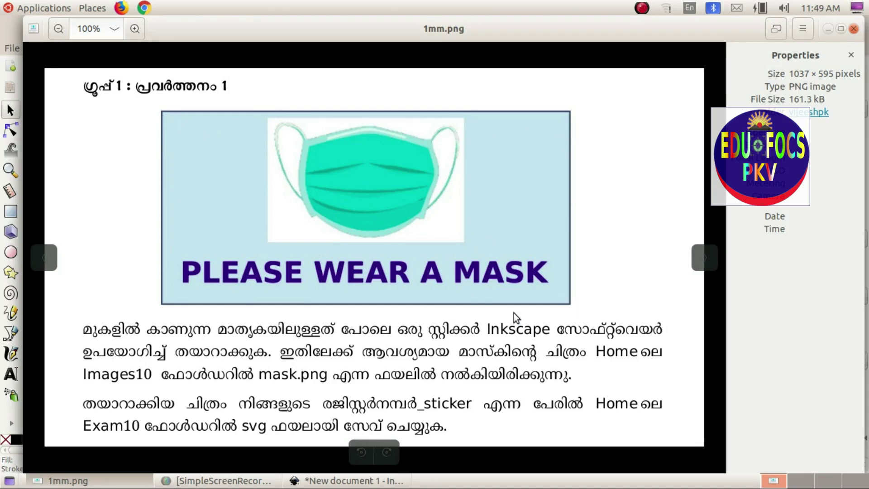
click(826, 29)
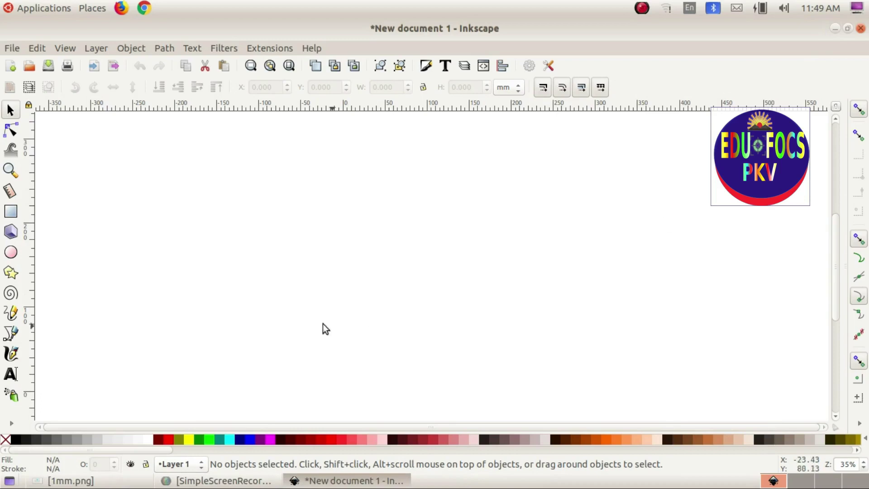
Draw a large rectangle on the canvas and shift it up into position
click(11, 211)
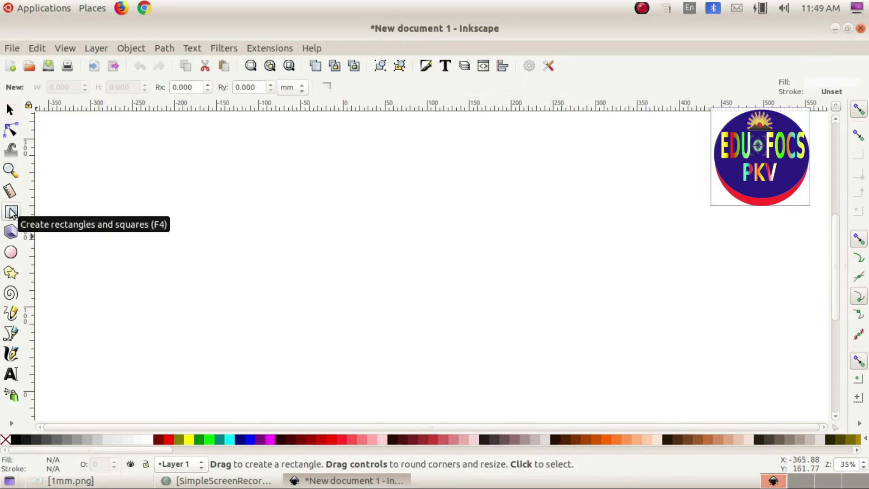
mouse_move(236, 183)
mouse_down()
mouse_move(397, 204)
mouse_move(710, 402)
mouse_up()
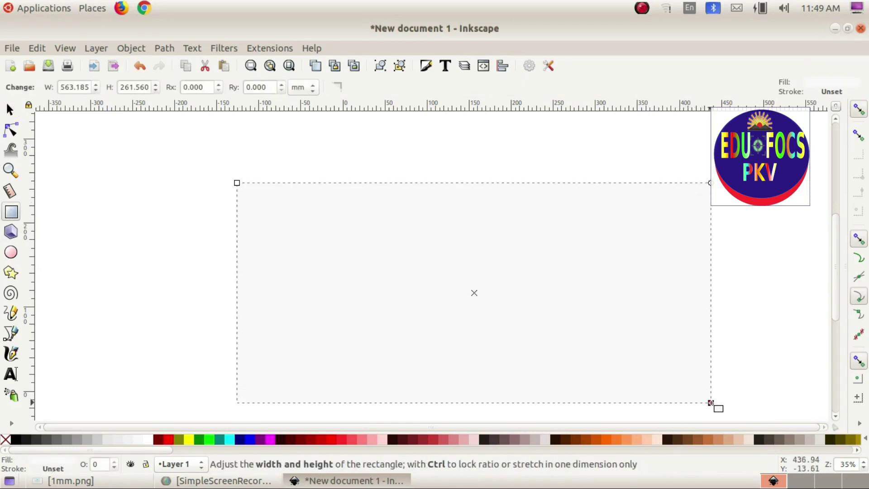
click(14, 113)
mouse_move(361, 292)
mouse_down()
mouse_move(355, 265)
mouse_move(363, 261)
mouse_up()
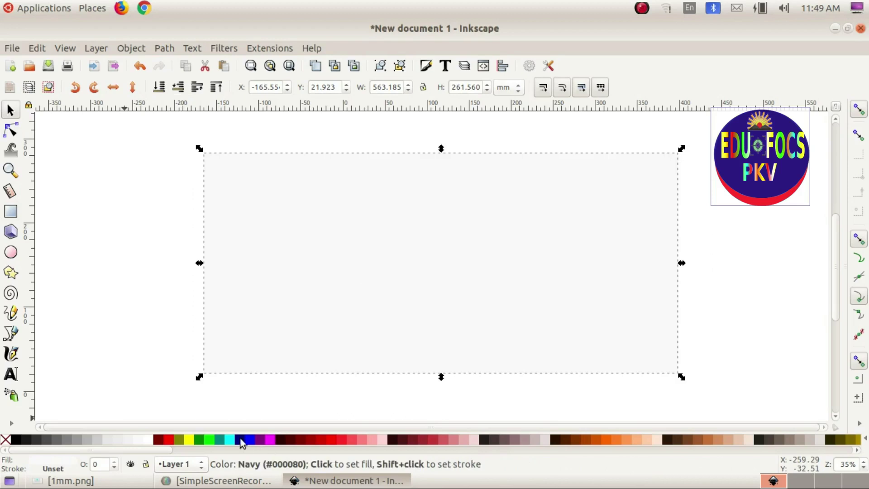
Fill the rectangle with the Aqua swatch and glance at the reference sticker
click(220, 439)
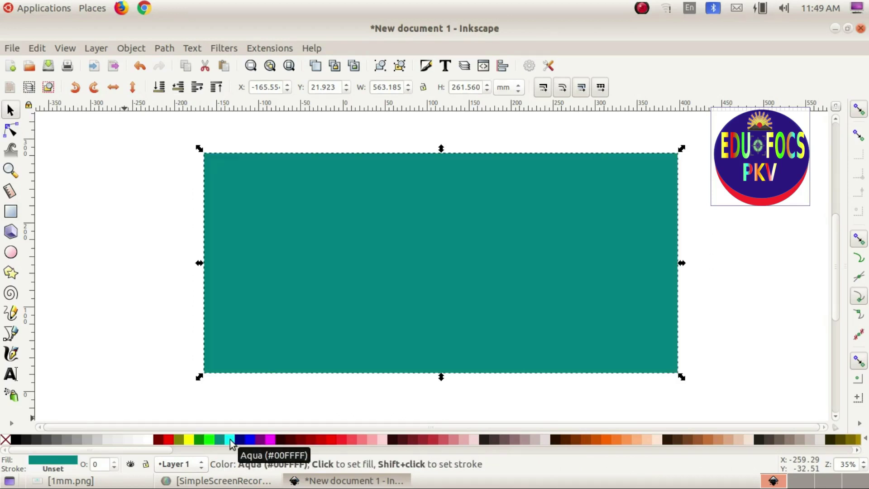
click(230, 439)
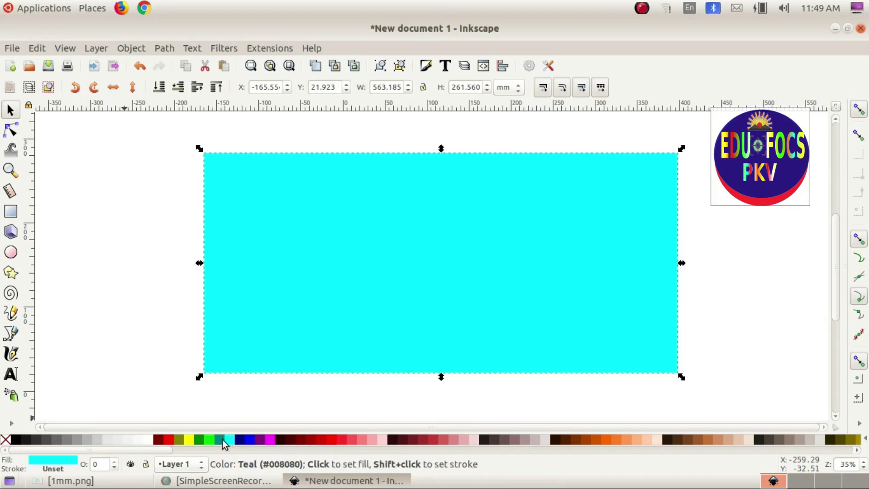
click(219, 440)
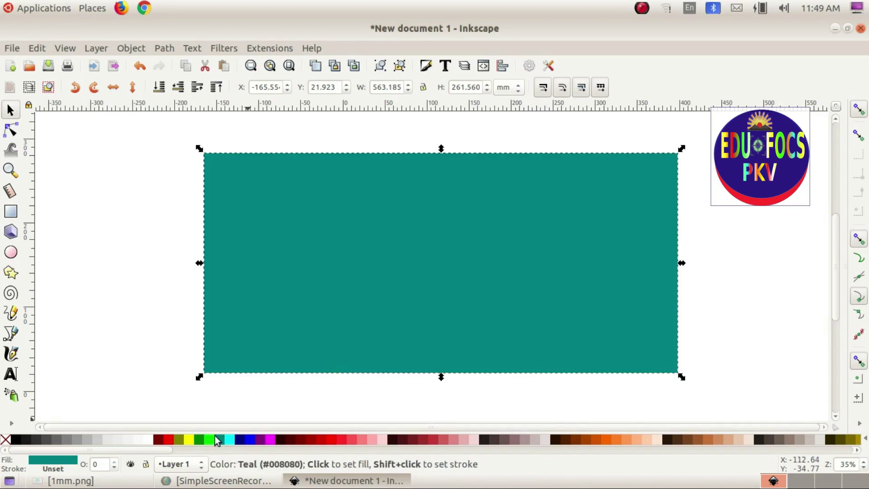
click(230, 440)
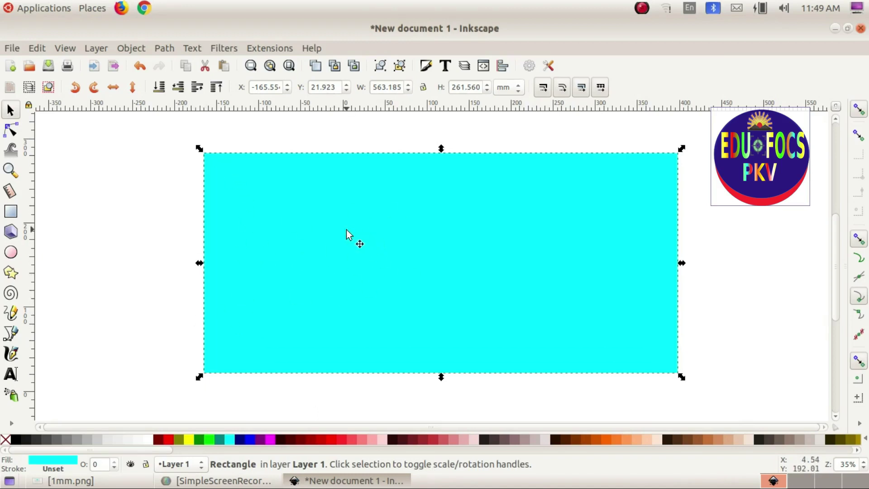
click(68, 481)
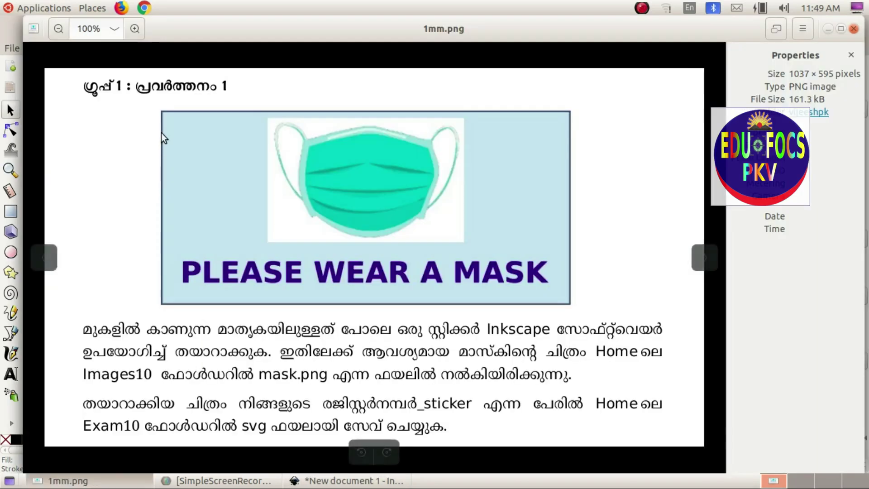
click(348, 481)
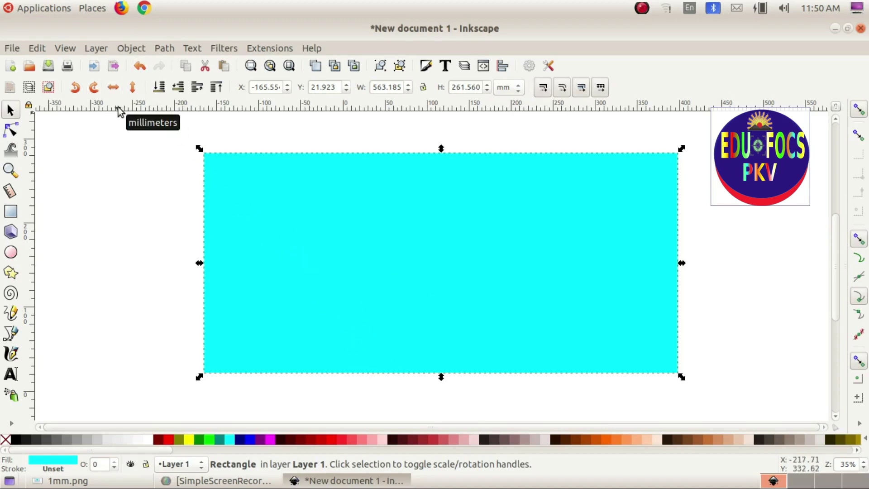
Give the rectangle a solid blue stroke in Fill and Stroke
click(129, 48)
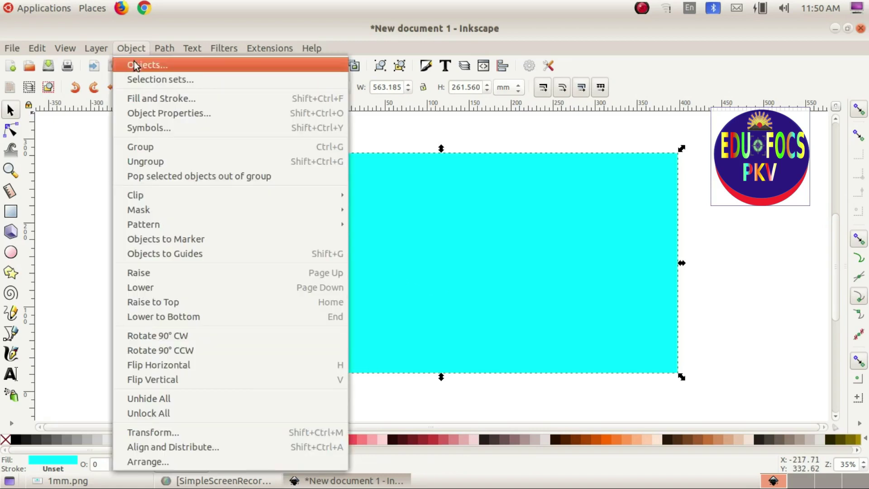
click(148, 101)
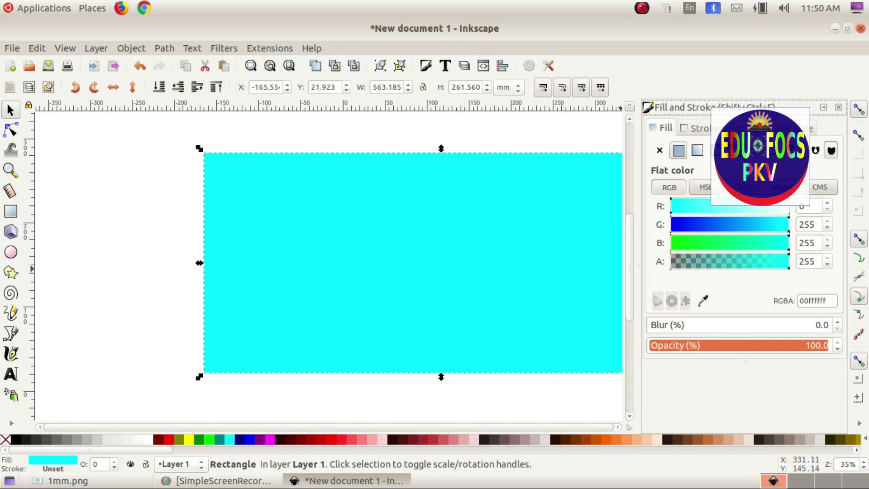
click(660, 151)
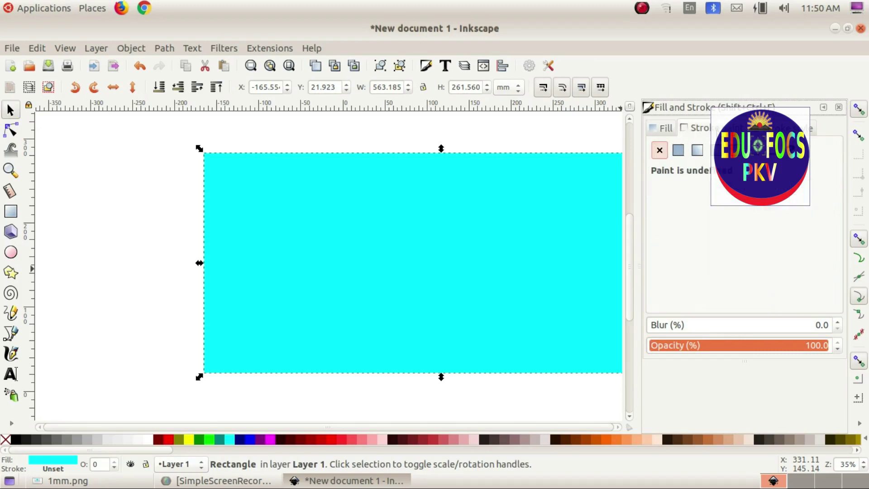
click(681, 152)
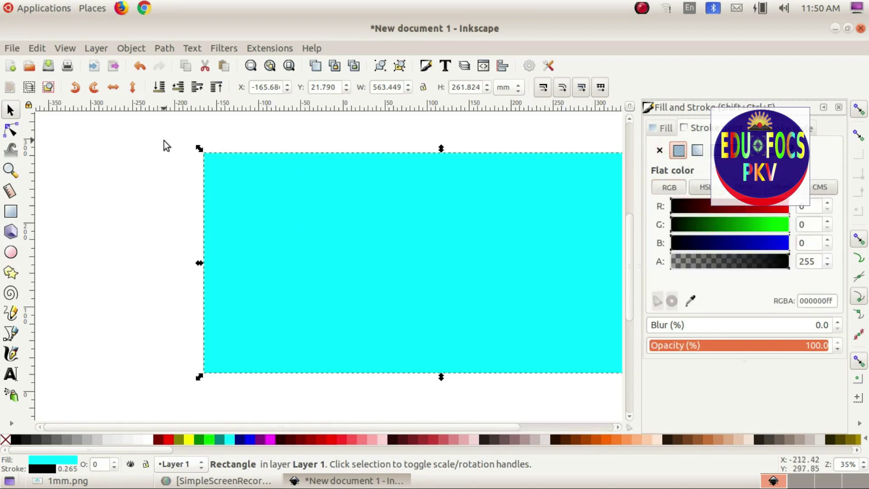
click(767, 245)
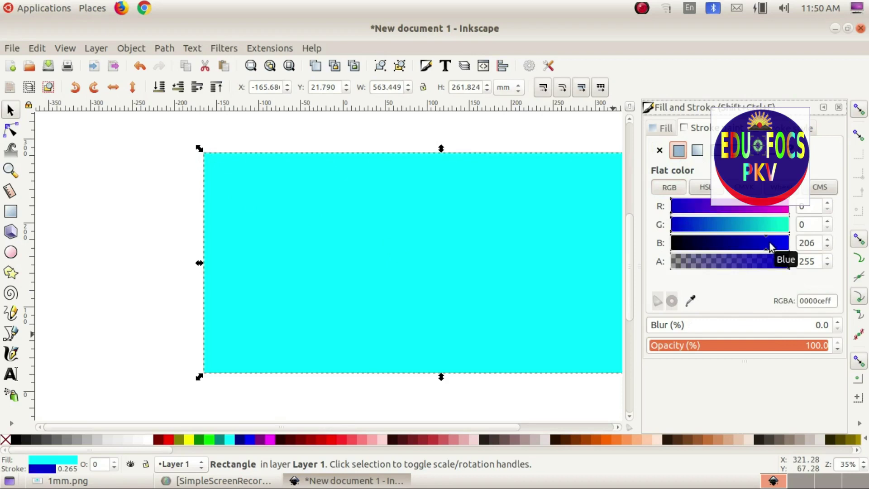
click(775, 244)
Set the stroke width to about 3.07 and close the Fill and Stroke dock
click(788, 128)
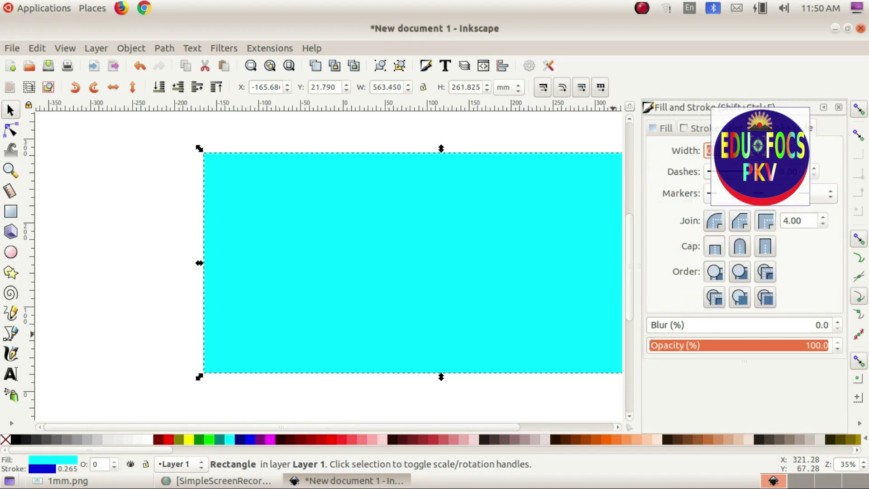
scroll(725, 150, up, 1)
scroll(724, 150, up, 6)
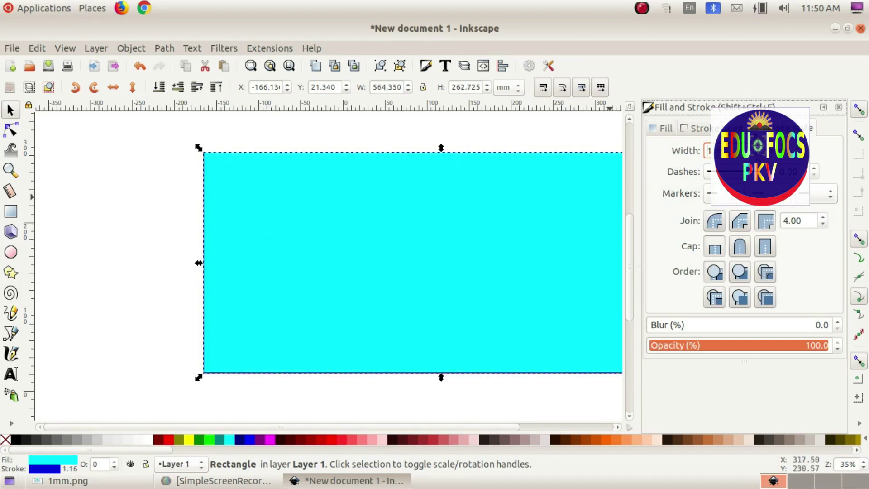
scroll(724, 150, up, 5)
scroll(725, 150, up, 1)
scroll(724, 150, up, 2)
scroll(725, 150, up, 3)
scroll(725, 150, up, 2)
scroll(725, 150, up, 3)
scroll(724, 150, up, 2)
scroll(724, 150, up, 2)
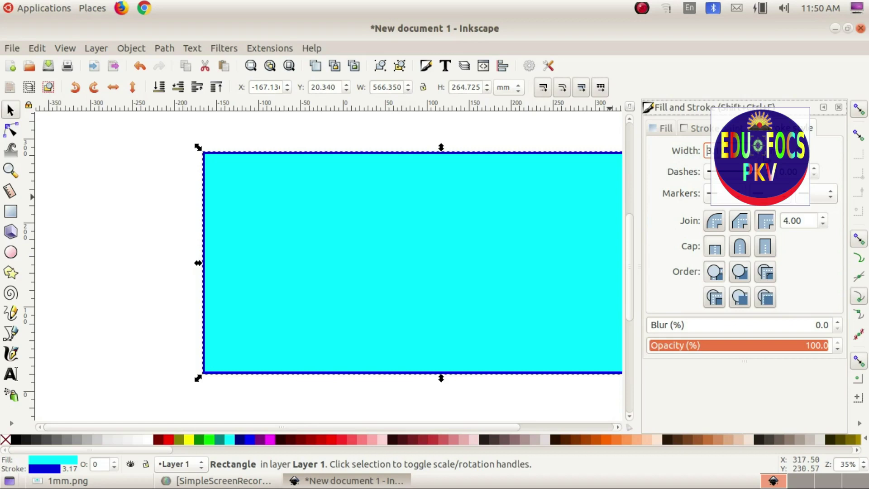
scroll(725, 150, down, 1)
click(838, 108)
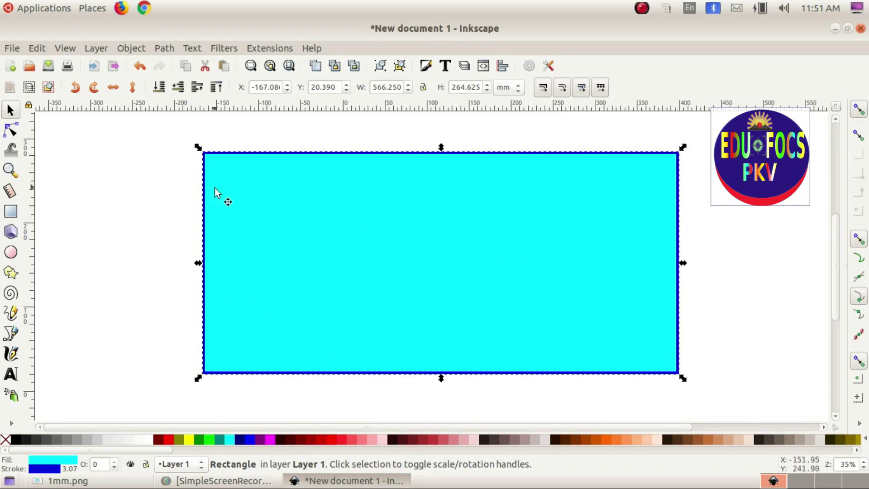
Review the 1mm.png reference worksheet in Image Viewer, then return to Inkscape
click(68, 481)
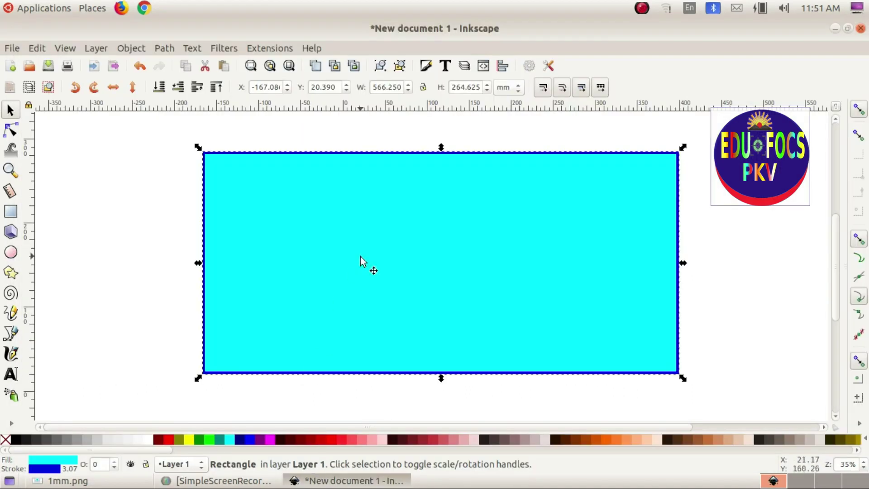
click(345, 481)
click(68, 480)
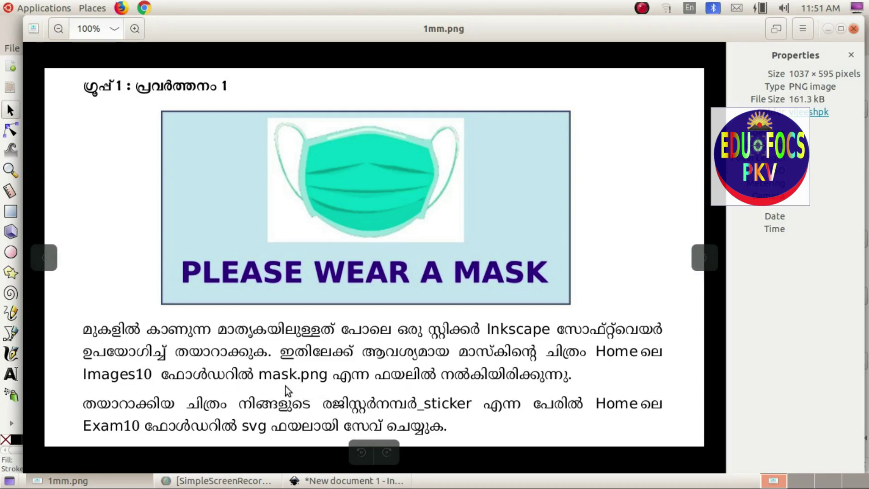
click(348, 481)
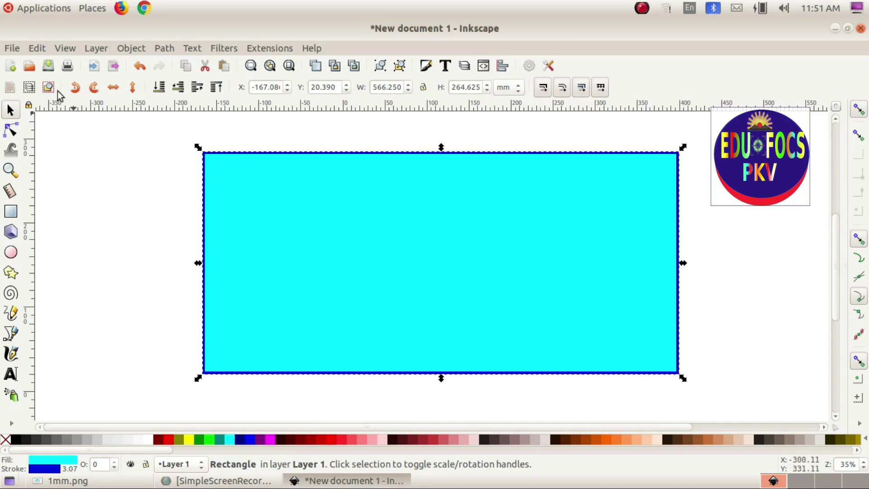
click(13, 49)
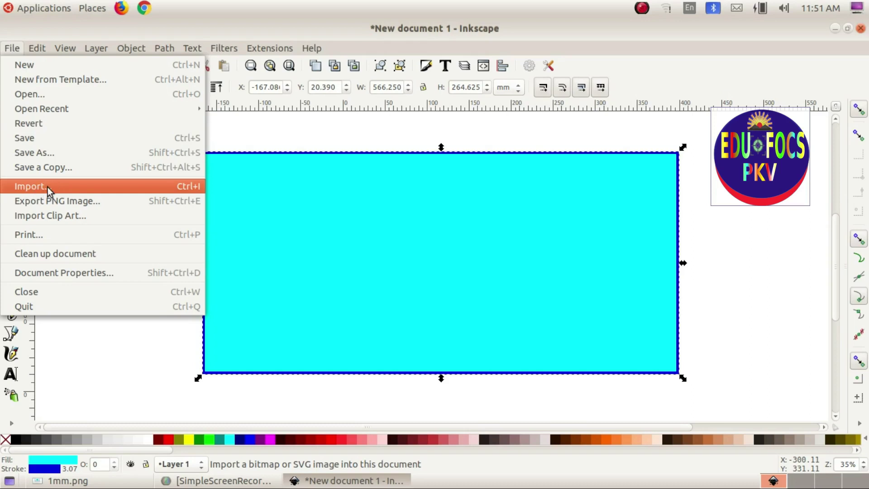
Import mask.png from the Images_10* folder as an embedded image
click(51, 187)
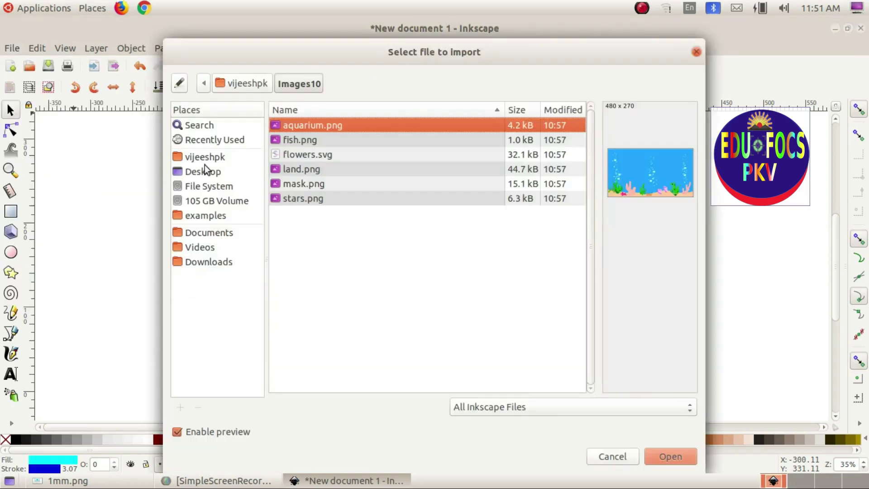
click(216, 158)
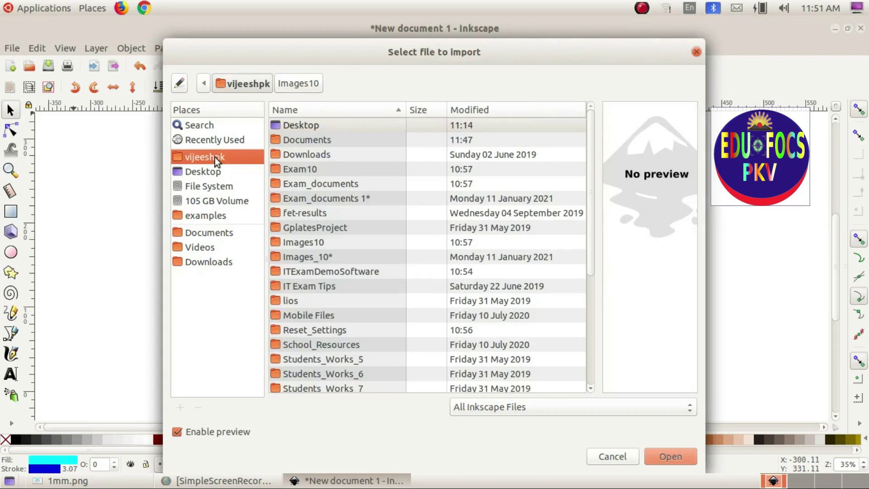
double_click(311, 258)
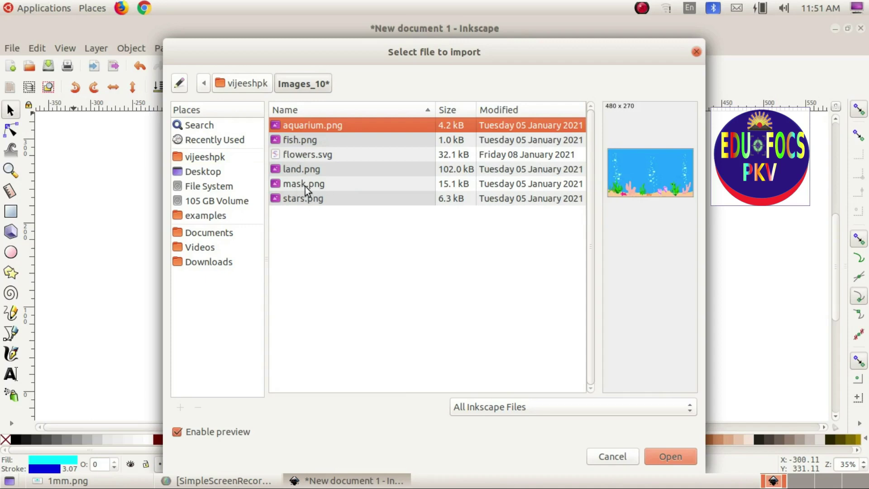
click(318, 184)
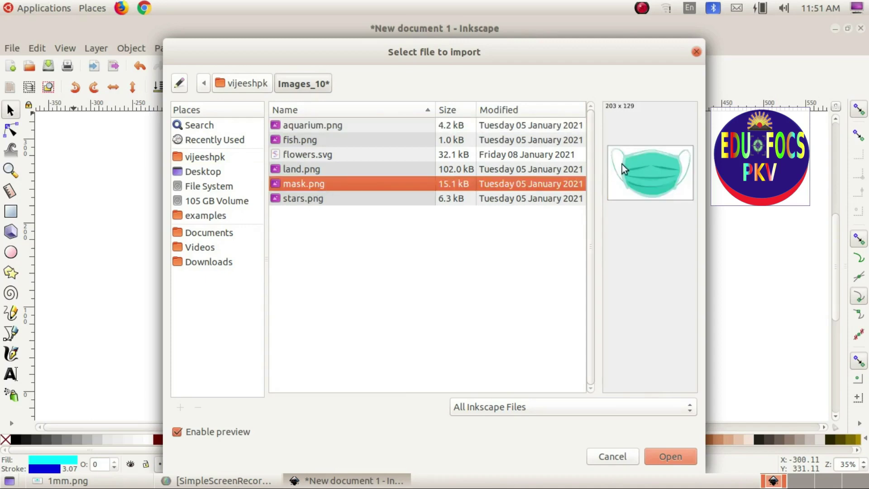
click(675, 455)
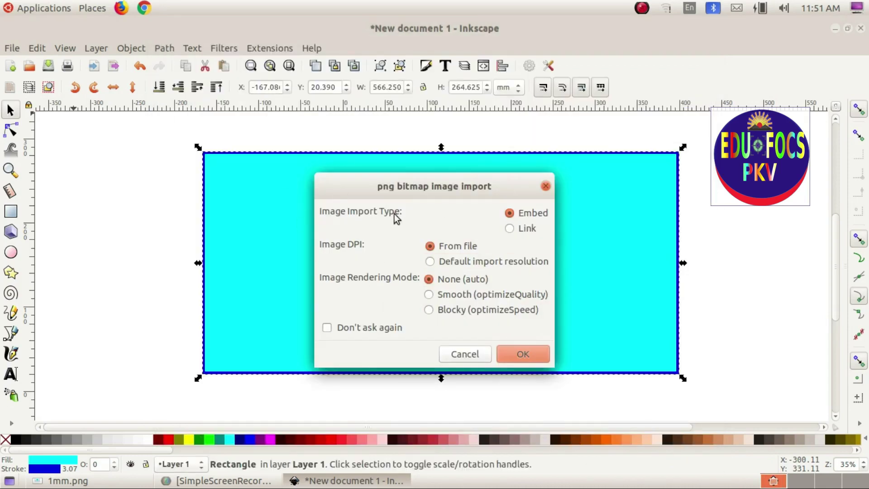
click(536, 352)
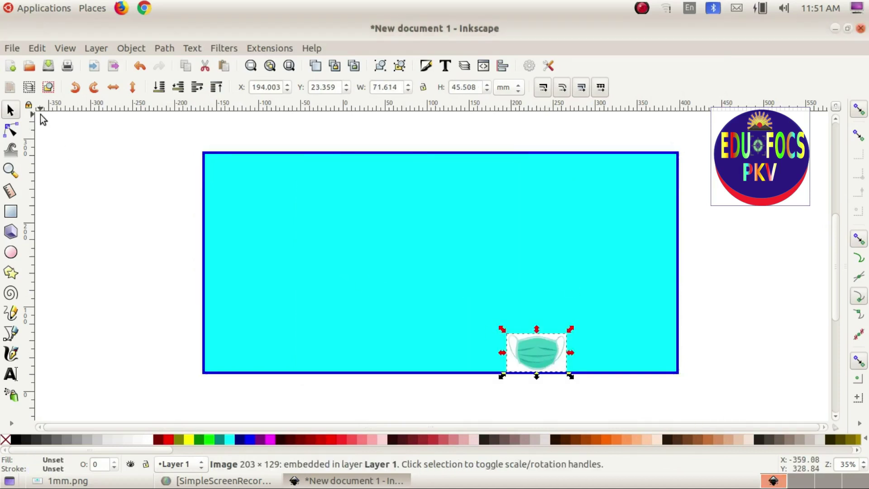
Move the mask picture to the rectangle's upper middle, enlarge it, and view the reference
mouse_move(538, 354)
mouse_down()
mouse_move(422, 210)
mouse_move(619, 286)
mouse_up()
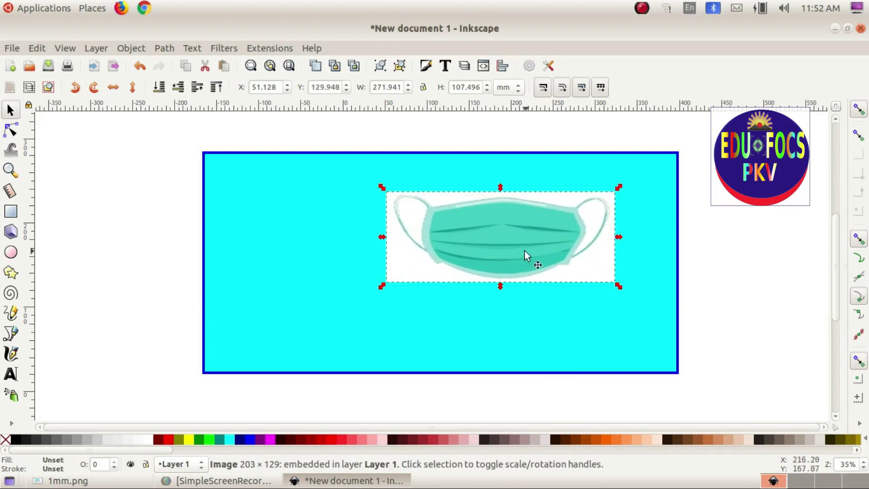
drag(497, 240, 421, 217)
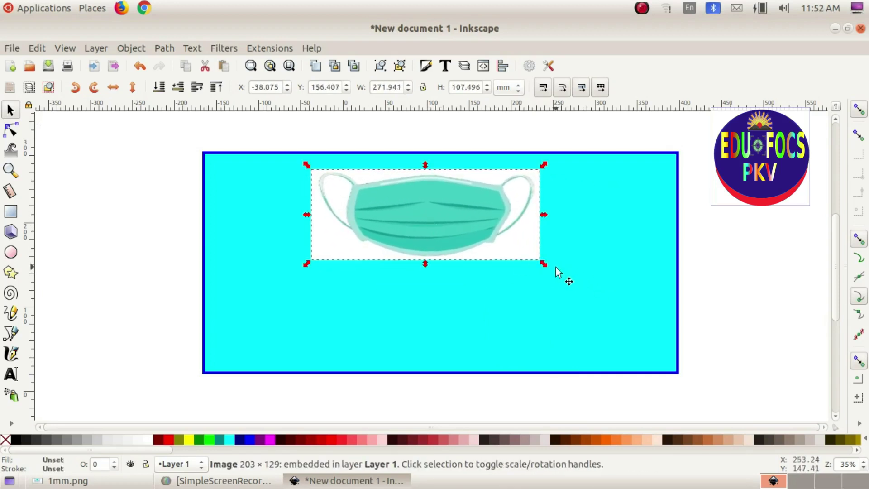
mouse_move(544, 264)
mouse_down()
mouse_move(552, 292)
mouse_move(580, 296)
mouse_up()
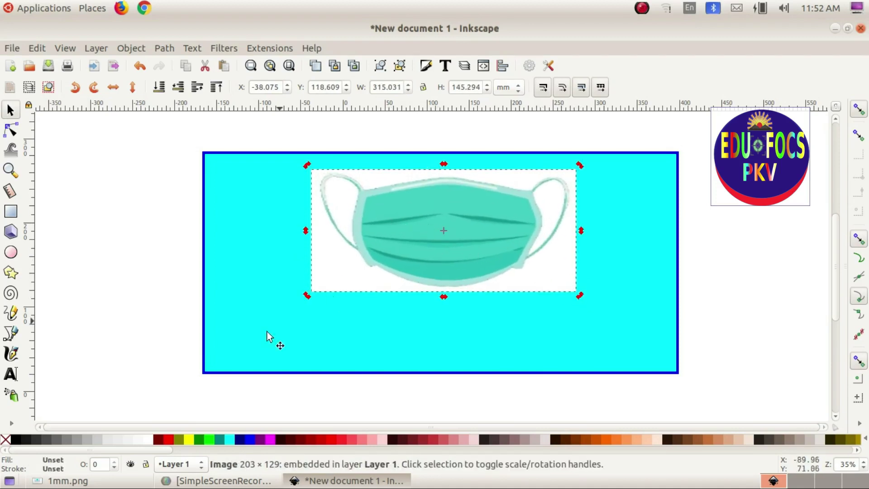
click(68, 481)
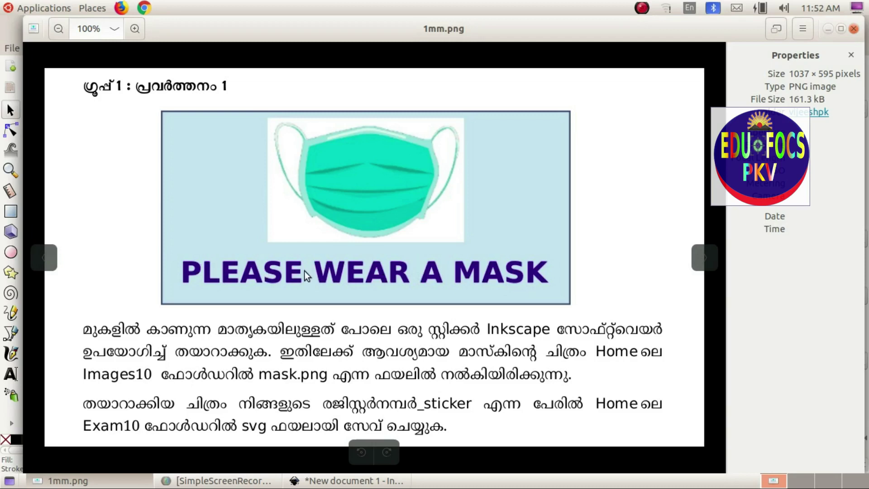
Switch from the 1mm.png worksheet back to the Inkscape drawing
click(332, 482)
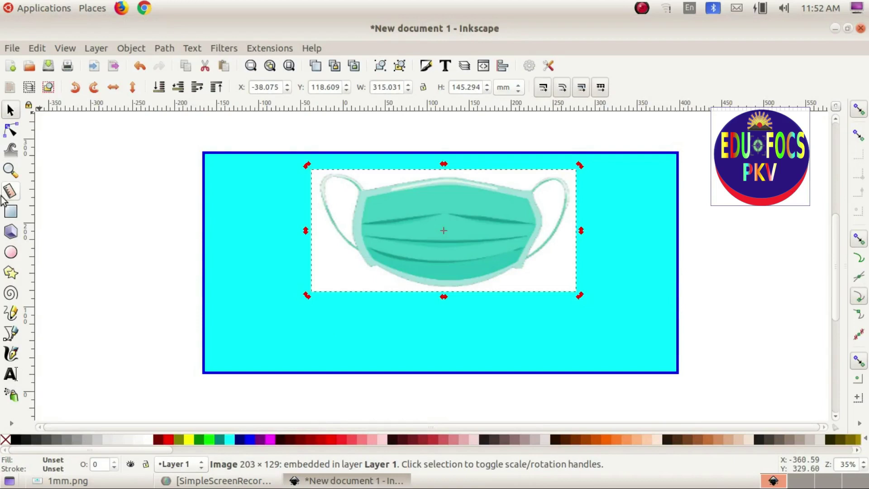
Draw a flowed text frame below the mask and type 'PLEASE WEAR A MASK'
click(11, 376)
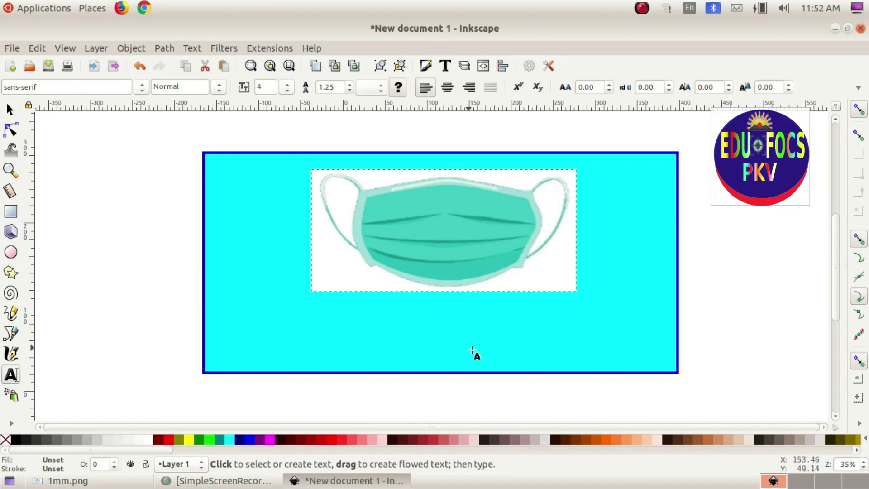
drag(251, 306, 658, 357)
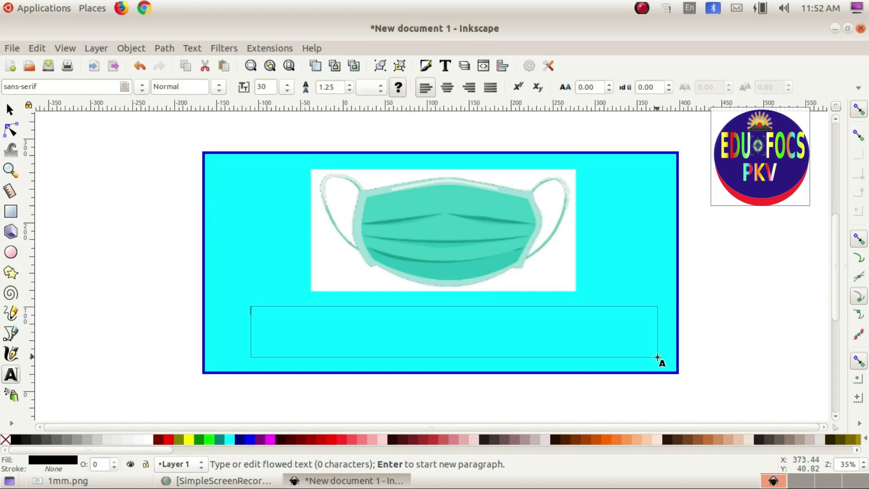
text(WEAR)
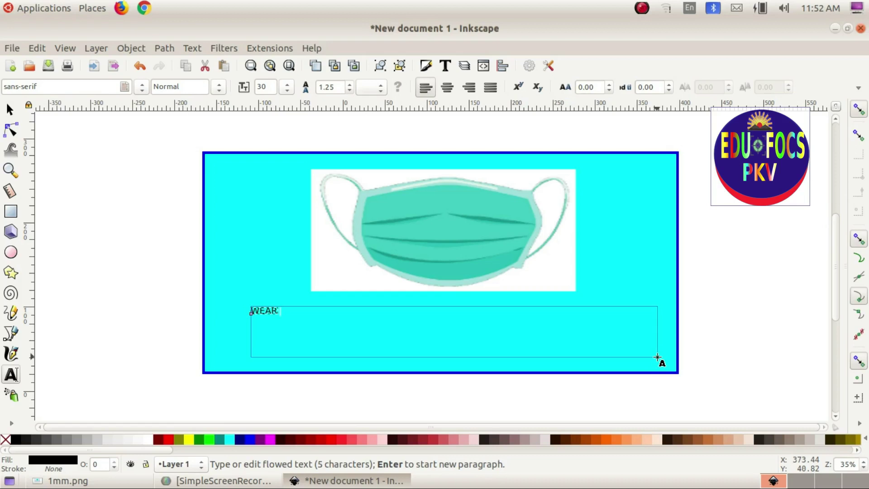
key(BackSpace)
key(BackSpace)
key(BackSpace)
key(BackSpace)
key(BackSpace)
text(PLEASE WEAR )
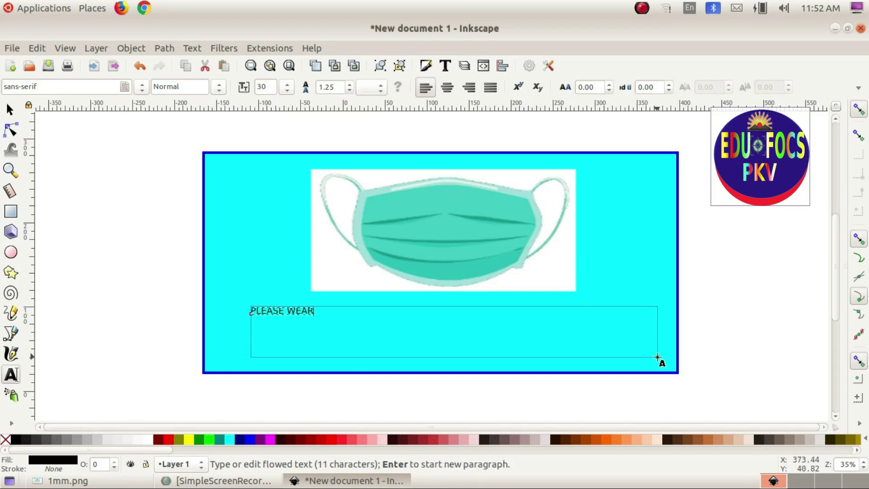
text(A MASK)
Resize the 'PLEASE WEAR A MASK' text and position it just below the mask picture
click(10, 109)
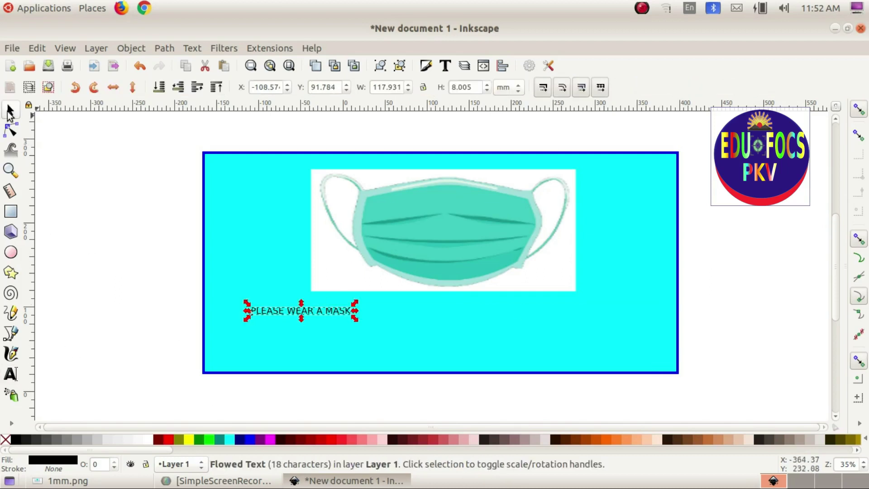
mouse_move(316, 315)
mouse_down()
mouse_move(416, 320)
mouse_move(612, 350)
mouse_up()
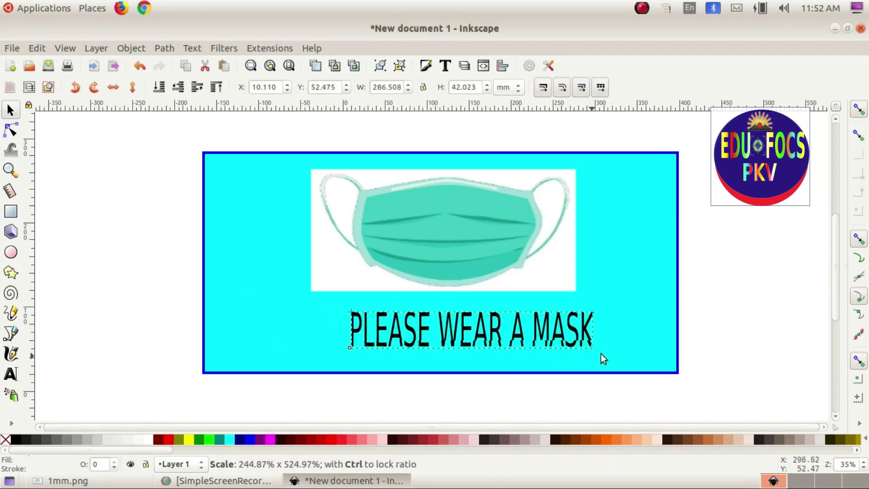
drag(347, 307, 302, 296)
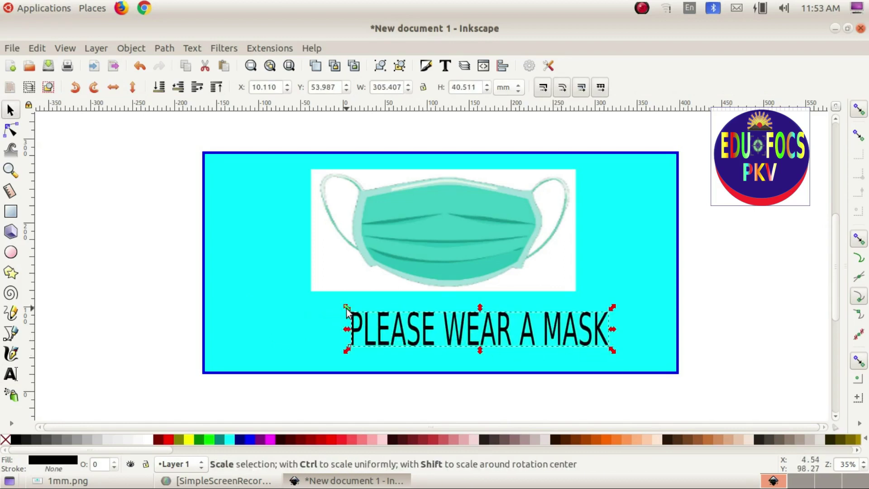
drag(441, 345, 440, 342)
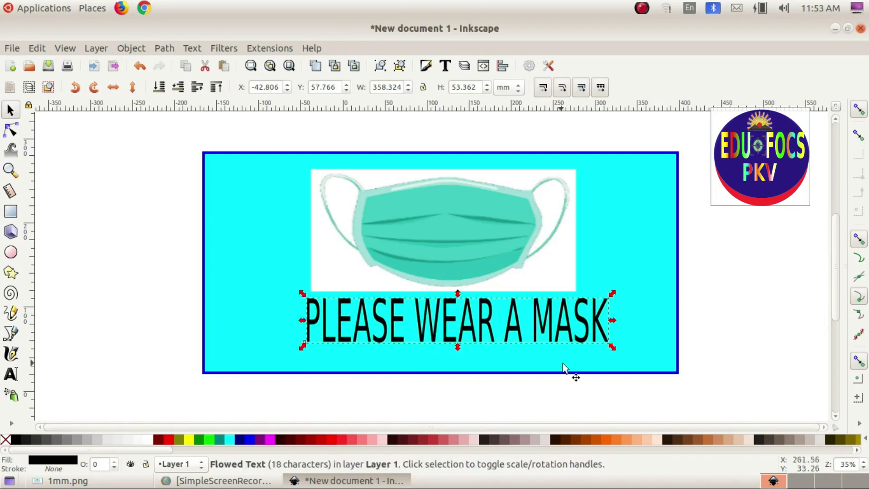
drag(612, 350, 603, 336)
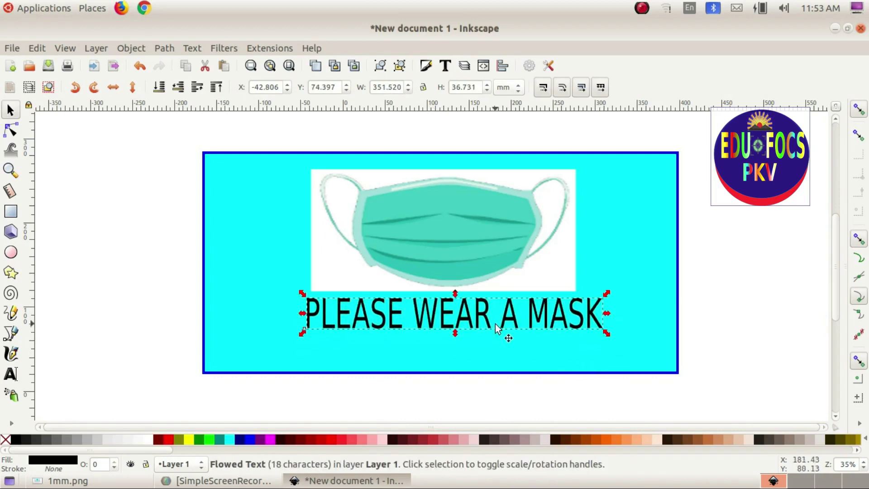
drag(495, 324, 464, 319)
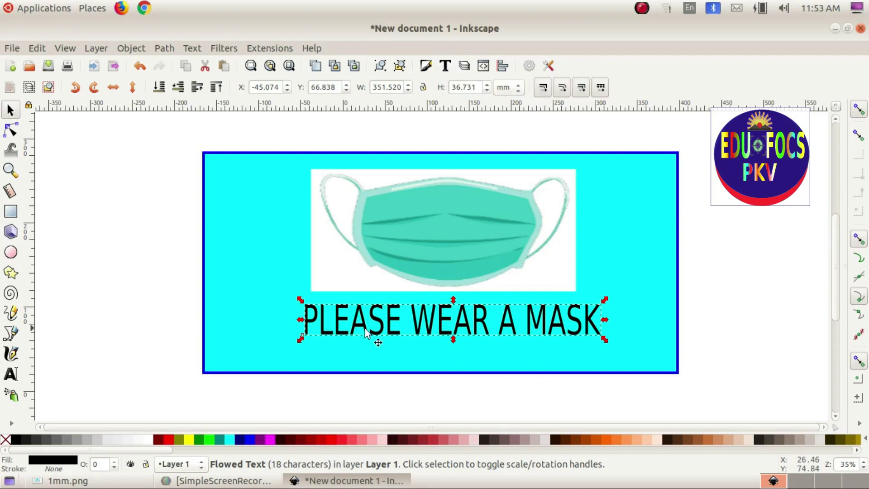
Apply the Bold font style to the PLEASE WEAR A MASK slogan in Text and Font
key(shift+ctrl+t)
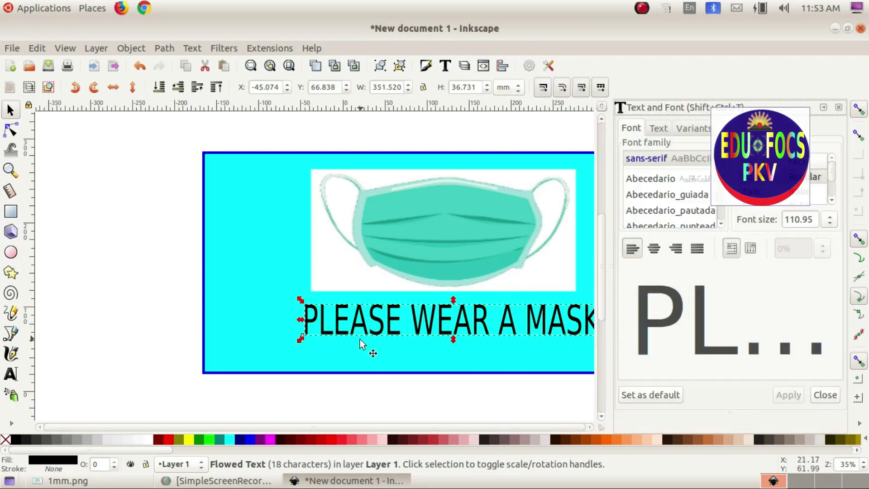
mouse_move(453, 321)
mouse_down()
mouse_move(471, 325)
mouse_move(426, 329)
mouse_up()
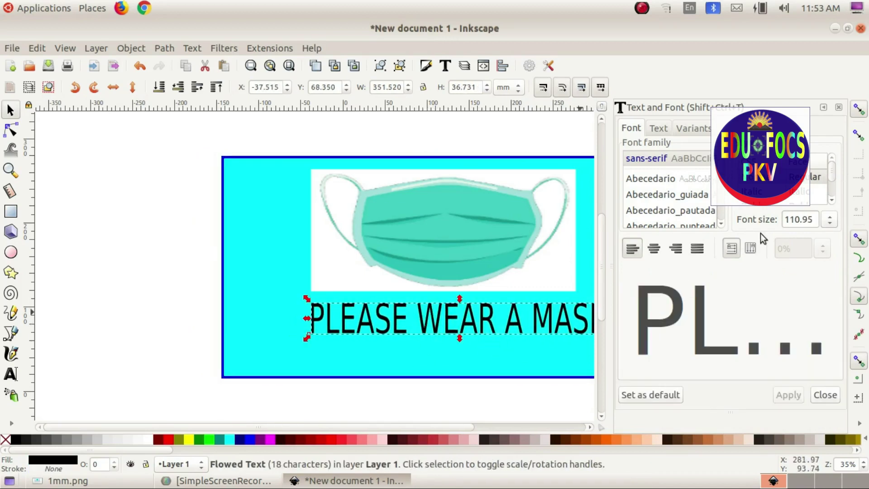
scroll(767, 196, down, 1)
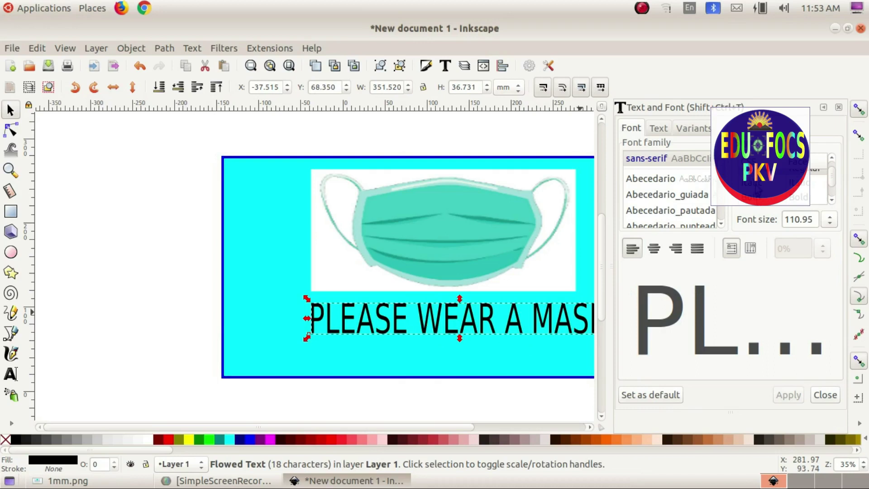
click(757, 198)
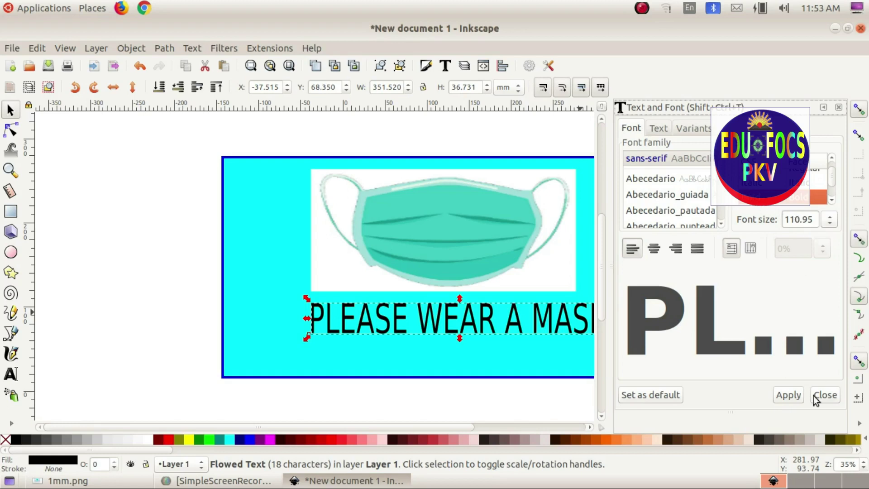
click(790, 395)
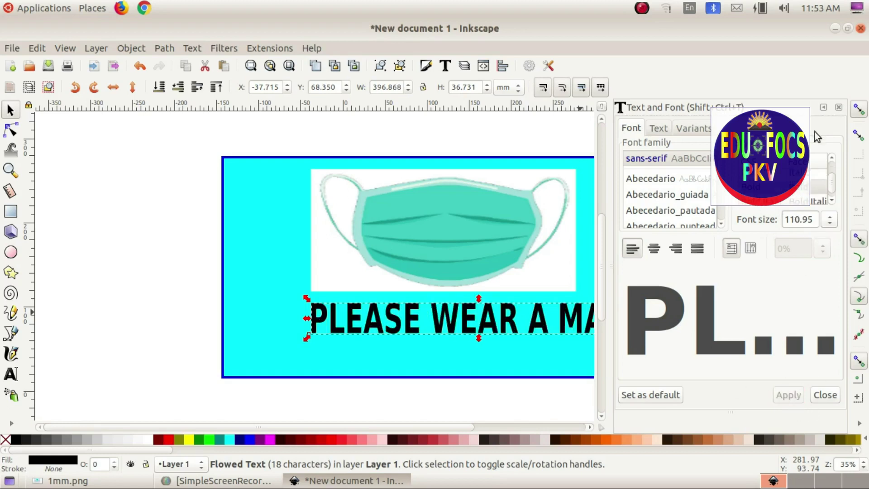
click(840, 110)
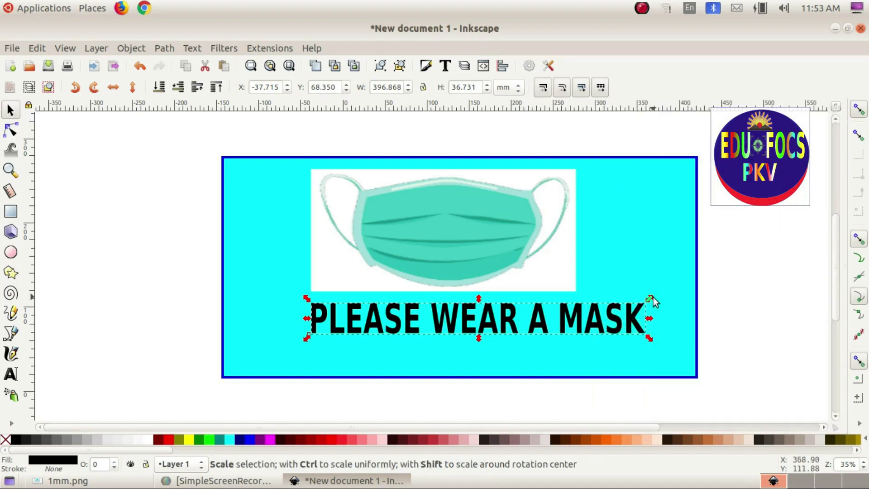
Narrow the bold slogan and trim both sides of the cyan background rectangle to fit
drag(653, 300, 589, 295)
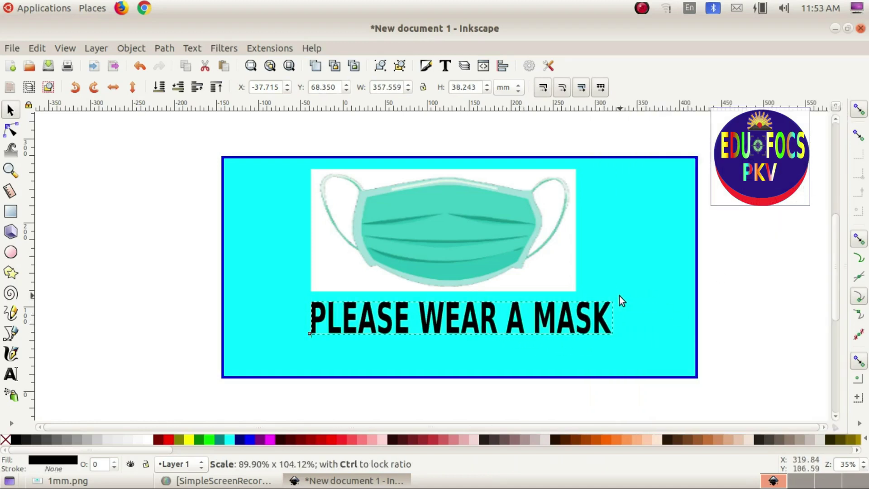
click(644, 330)
drag(702, 154, 631, 154)
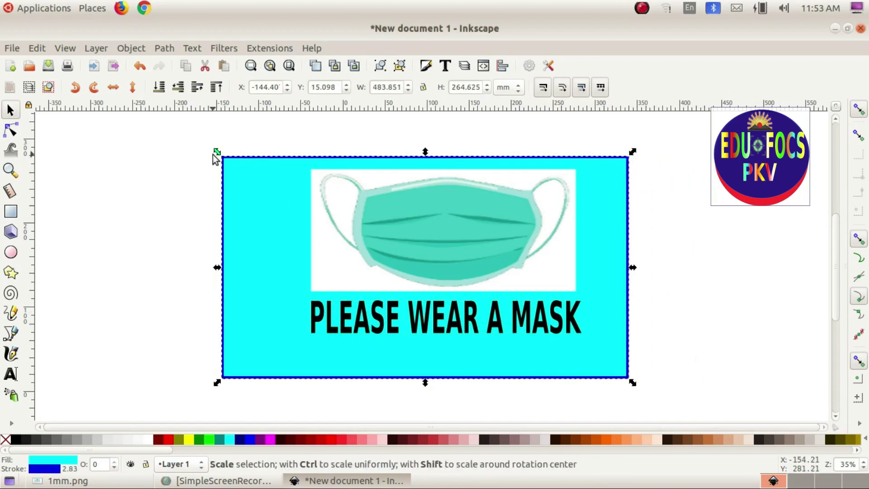
drag(214, 153, 264, 142)
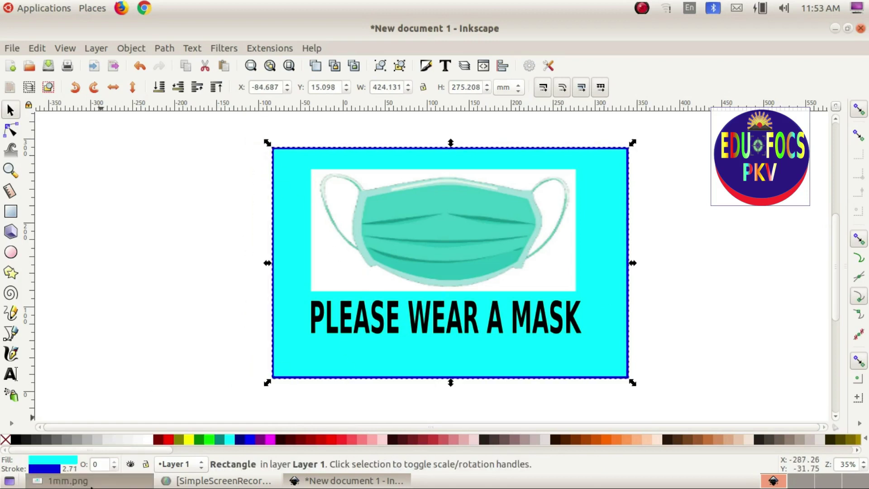
click(91, 485)
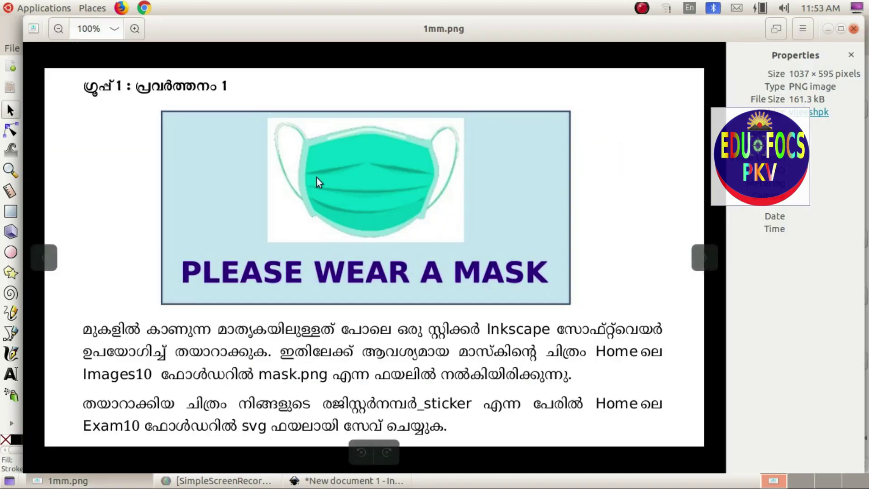
Colour the PLEASE WEAR A MASK text navy from the palette, then deselect it
click(401, 480)
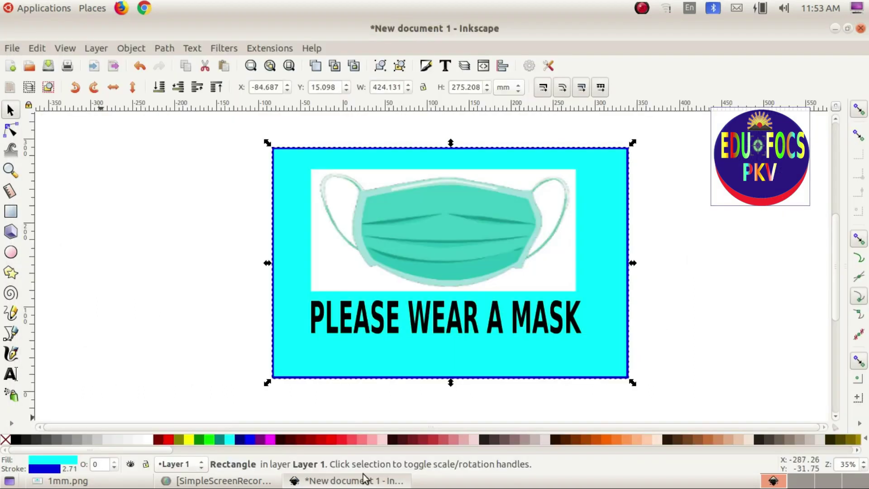
click(429, 321)
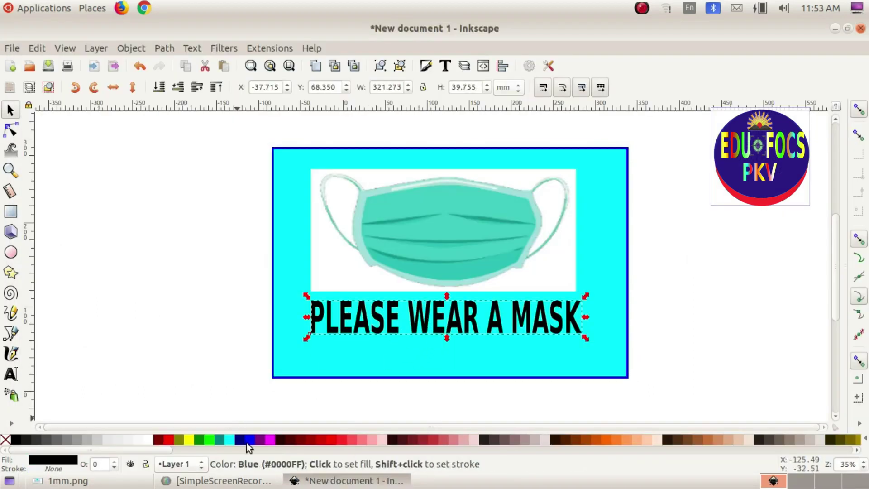
click(247, 441)
click(239, 437)
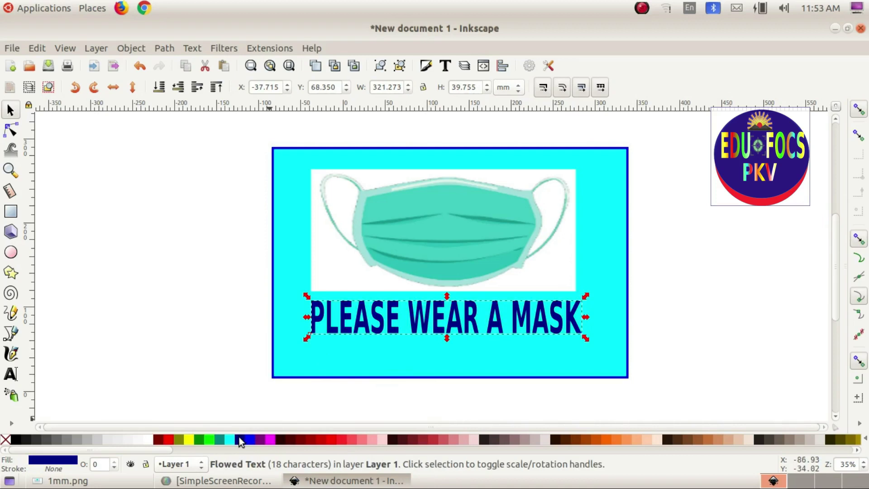
click(97, 268)
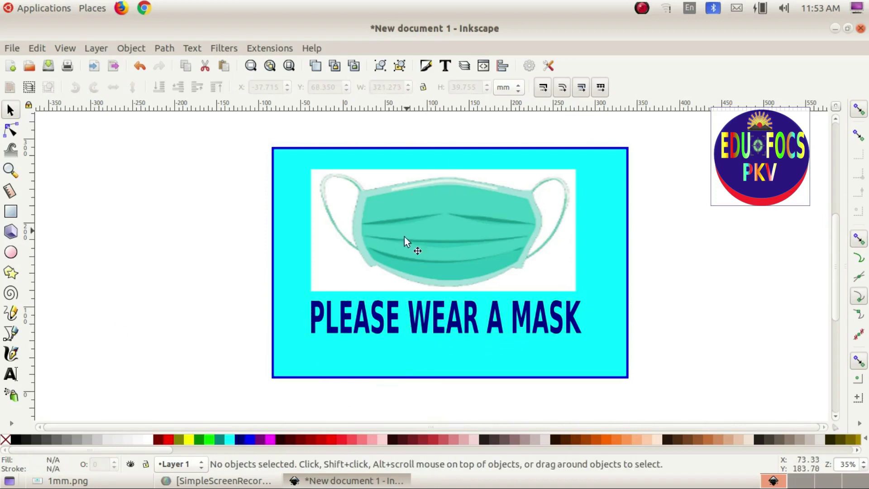
click(113, 481)
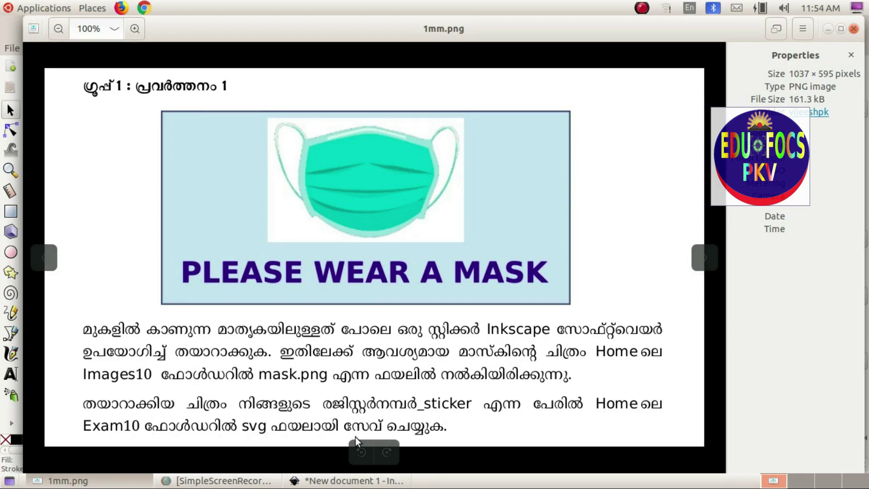
Leave the 1mm.png reference and bring the Inkscape sticker drawing back to the front
click(317, 480)
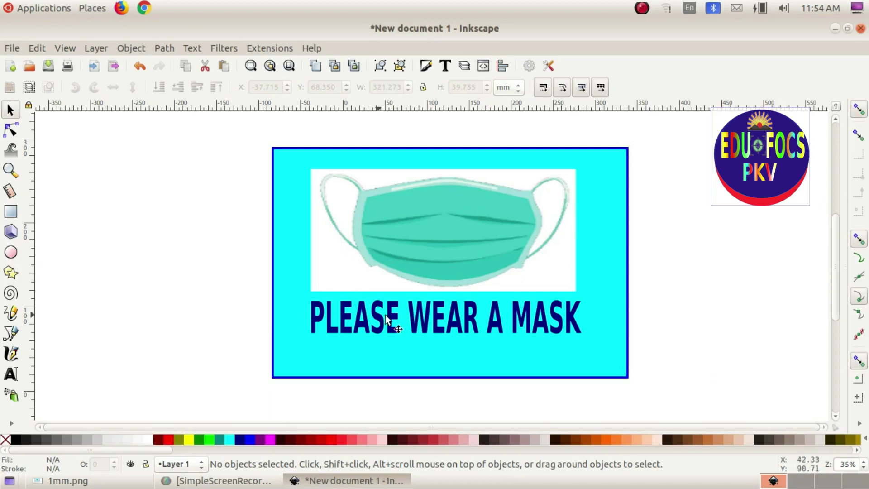
Save the sticker drawing as 1234_STICKER.svg in the Exam10 folder
click(15, 48)
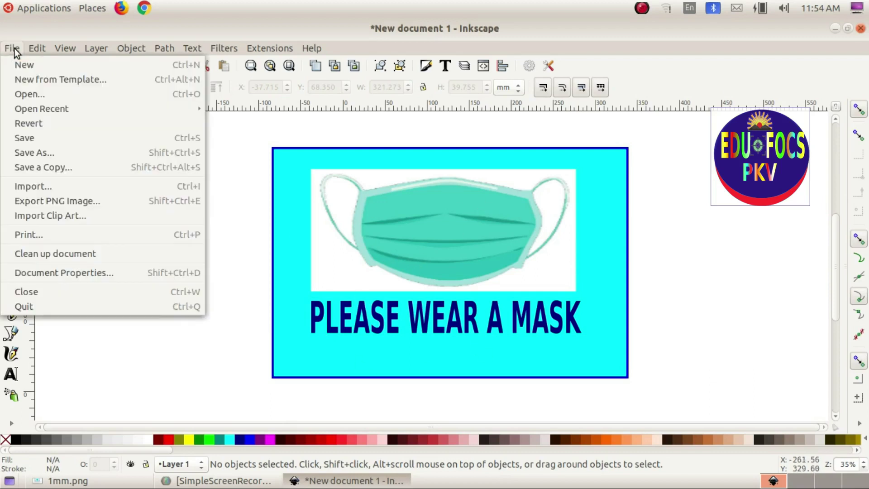
click(34, 141)
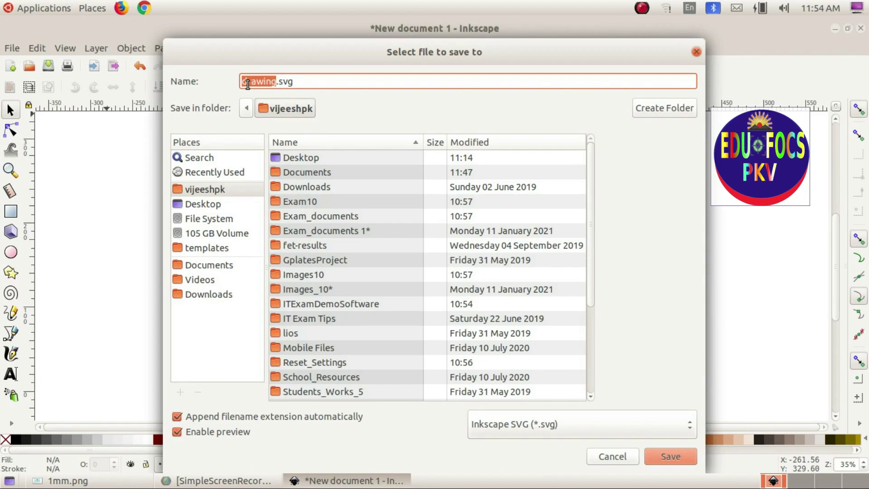
text(1234)
text(_)
text(ST)
text(ICKER)
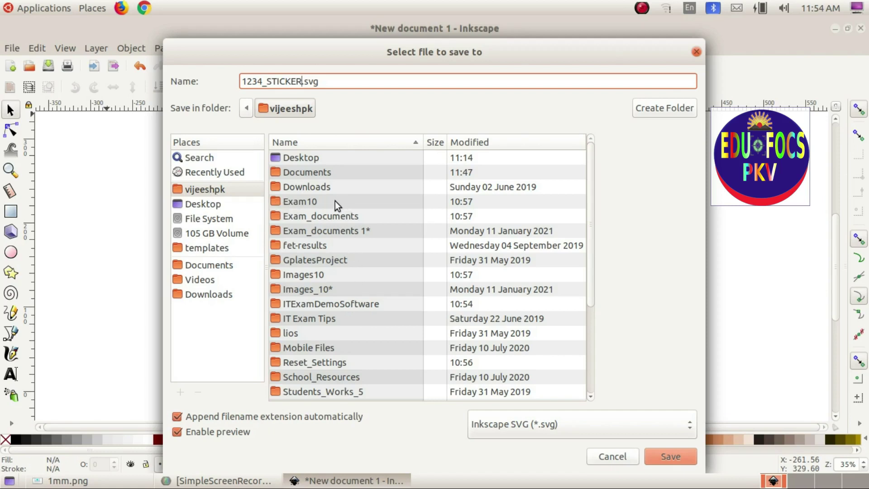
double_click(306, 200)
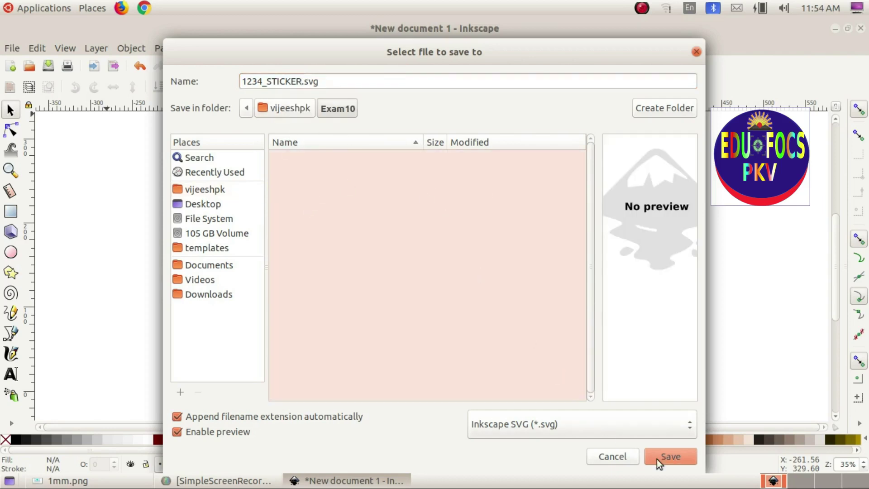
click(666, 458)
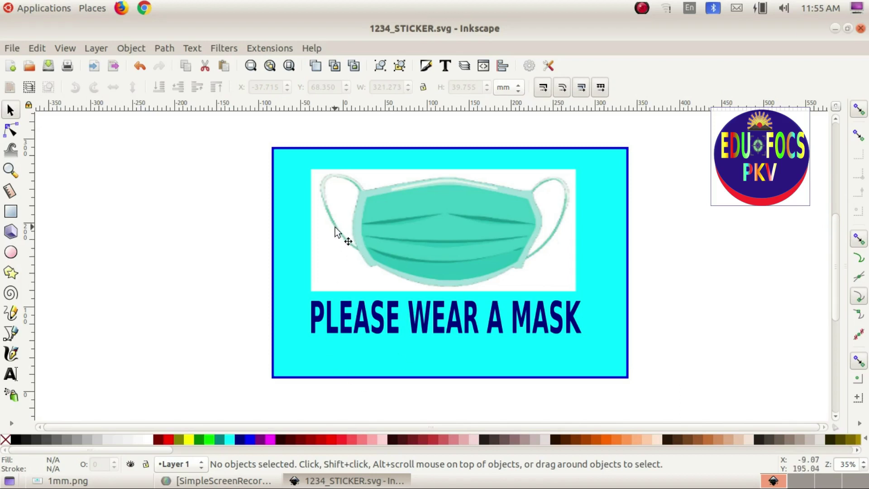
Open the Export PNG Image panel with the cyan sticker rectangle selected
click(12, 50)
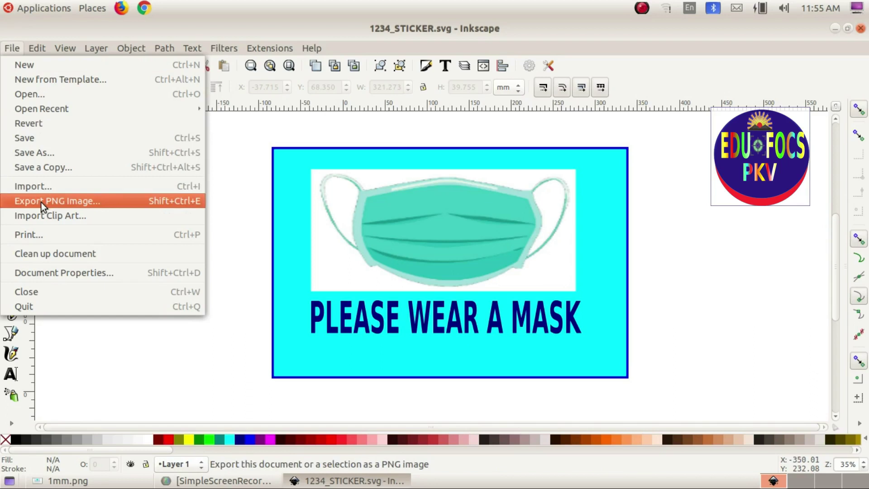
click(42, 202)
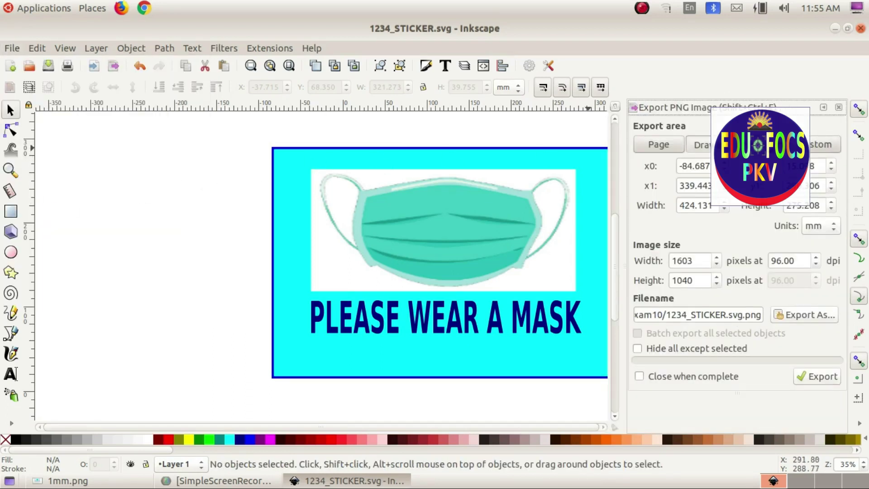
click(282, 163)
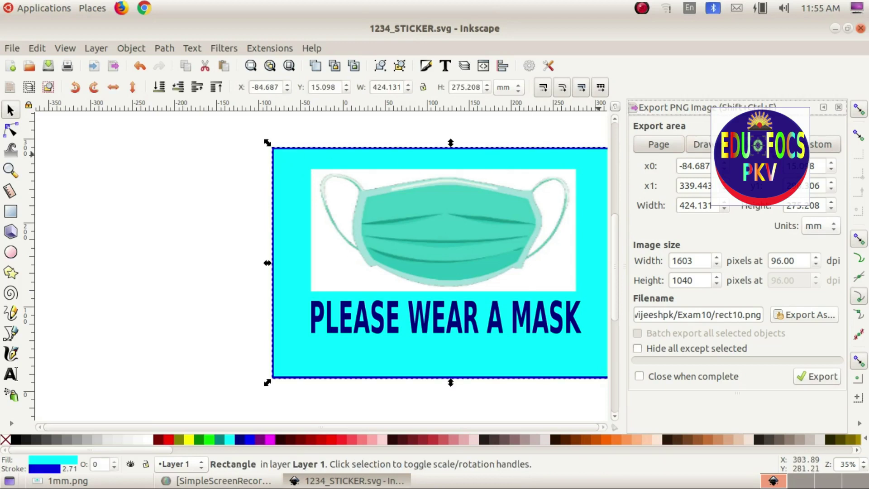
Set the PNG export file to 1234_STICKER in Home > Exam10, then recheck the reference sheet
click(824, 317)
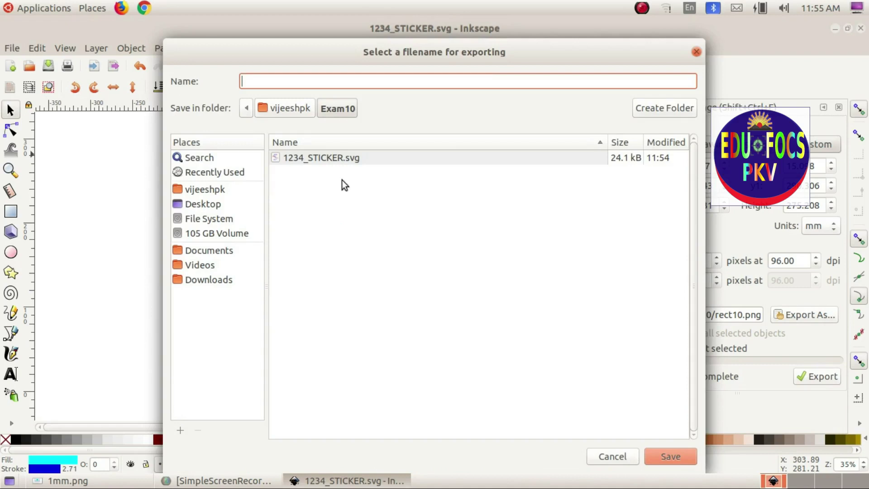
text(1234_STI)
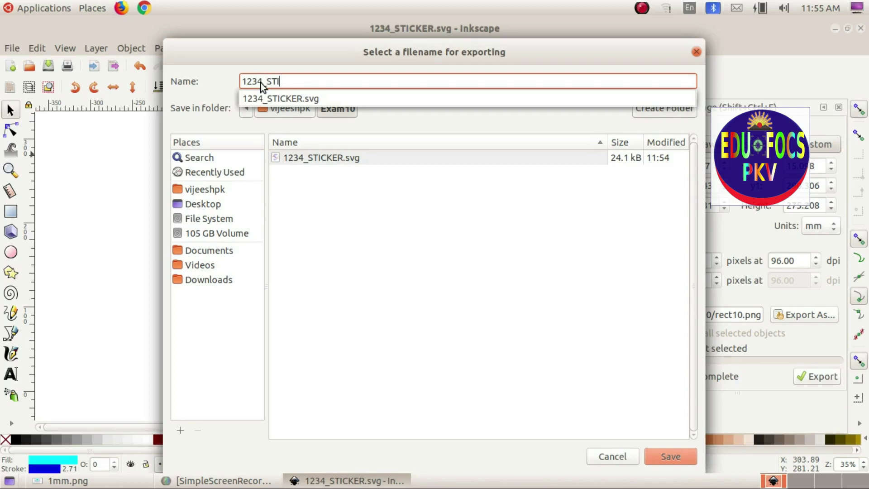
text(CKER)
click(208, 193)
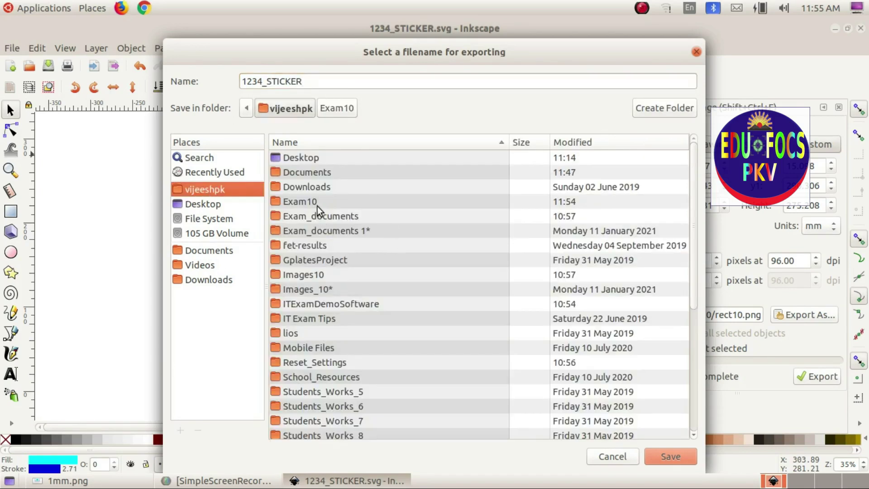
double_click(317, 203)
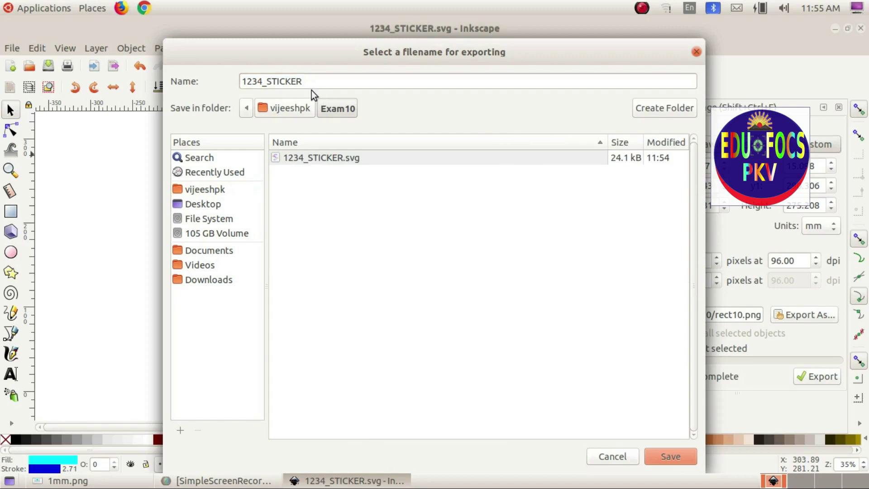
click(674, 456)
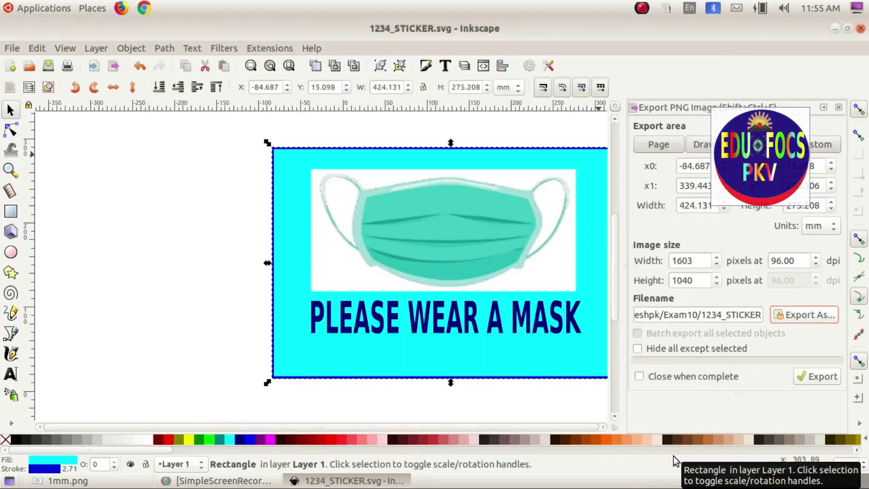
click(840, 107)
click(68, 481)
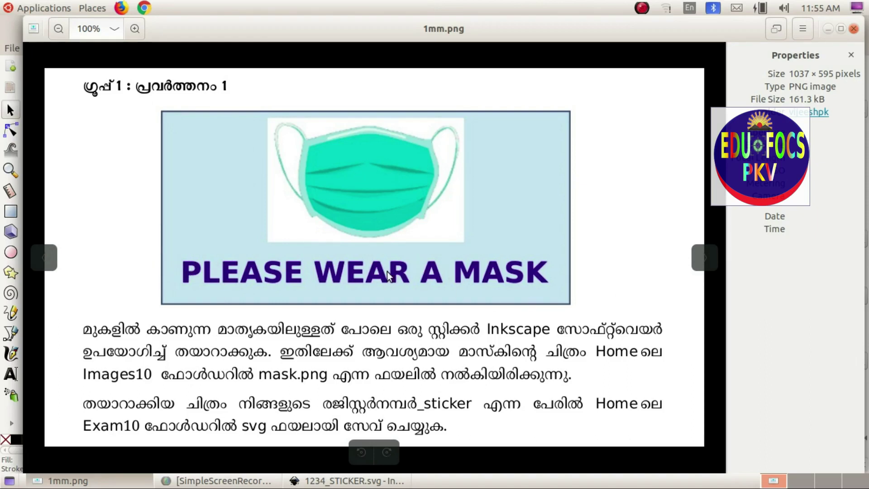
click(325, 481)
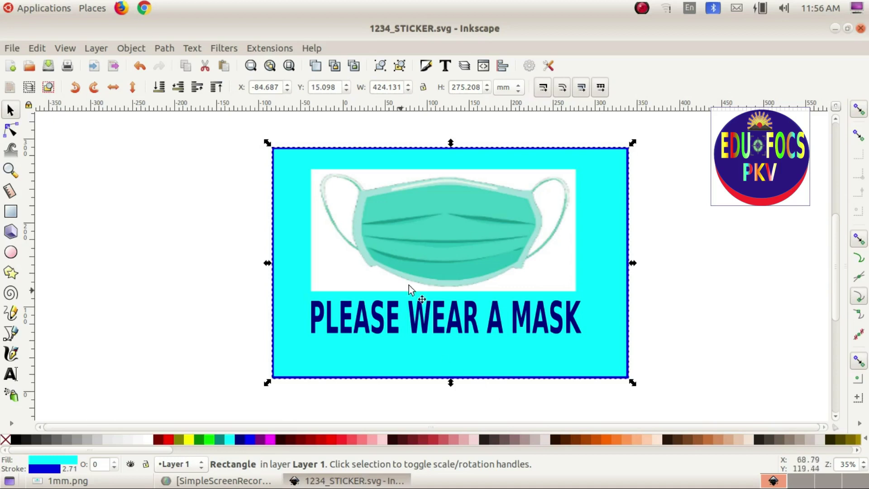
Browse Home > Exam10 in Files and open 1234_STICKER.svg for viewing
click(92, 9)
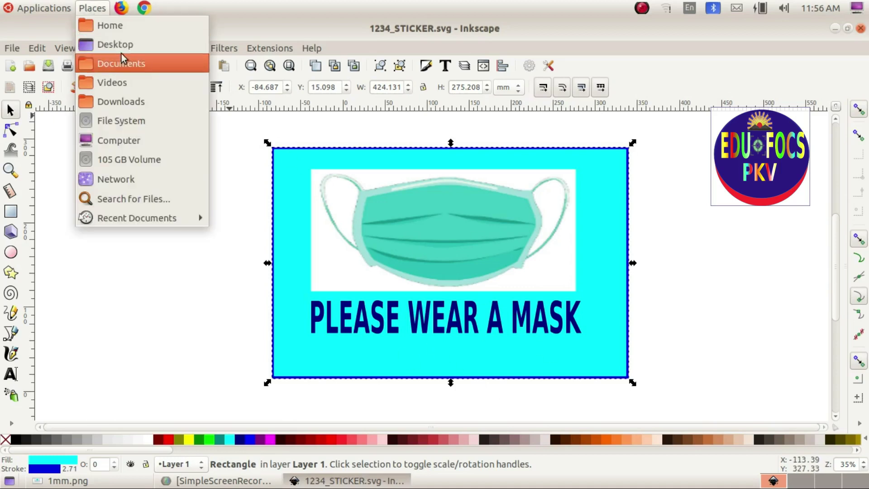
click(126, 26)
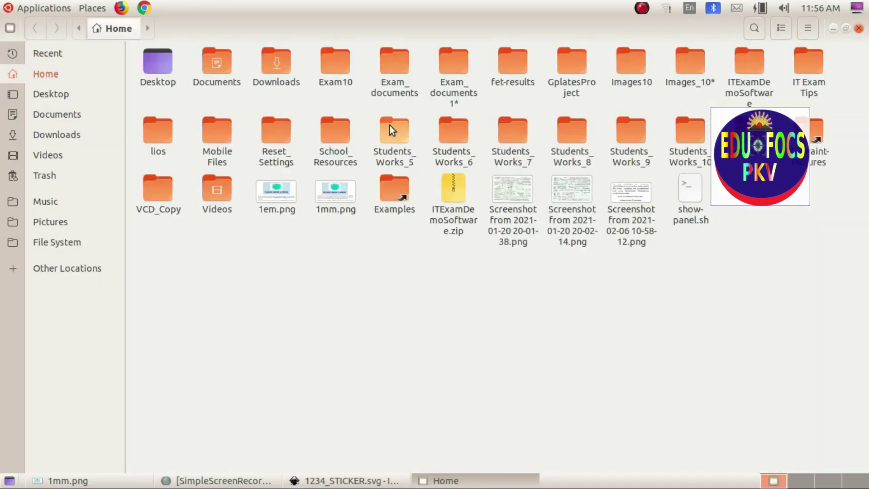
double_click(330, 56)
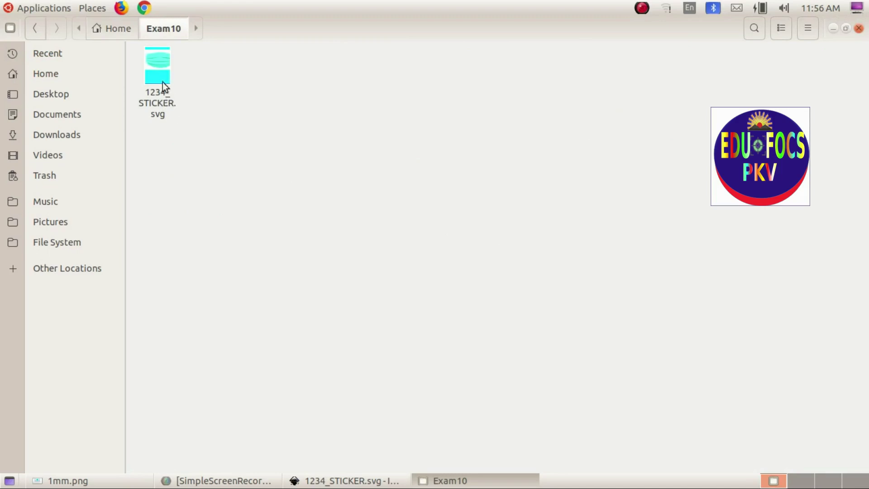
double_click(161, 75)
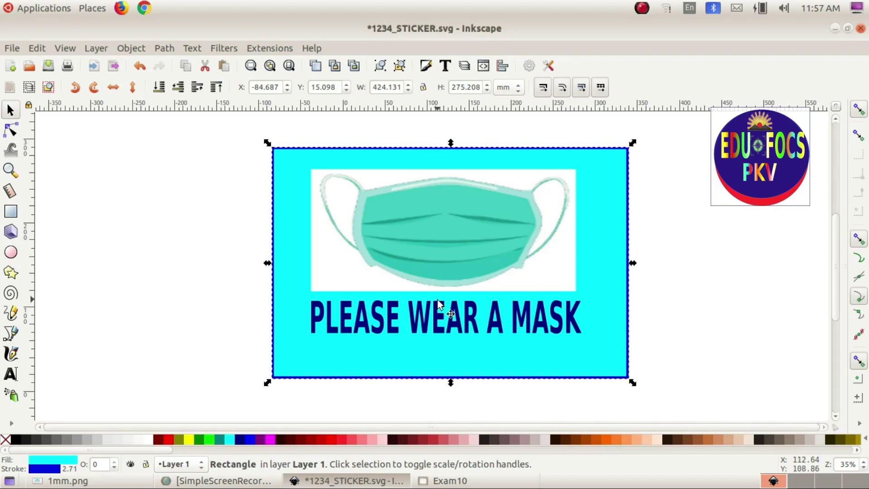
Export the sticker rectangle as 12345_STICKER.png into Exam10
click(8, 51)
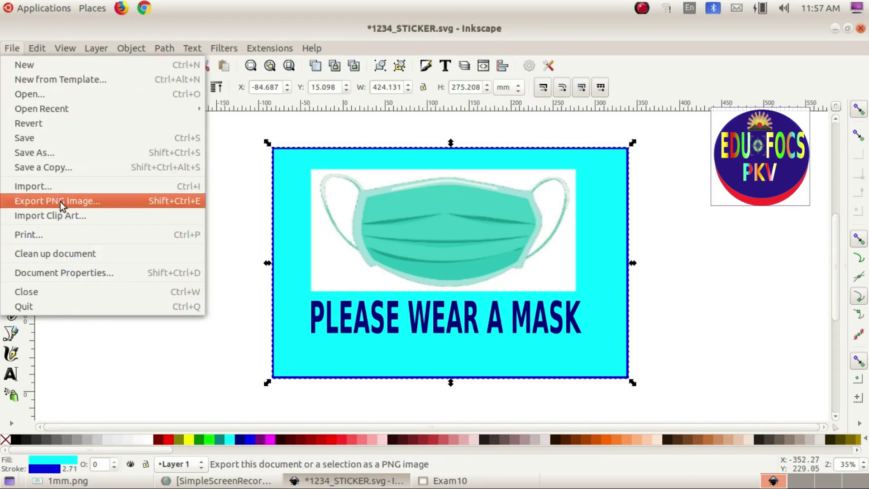
click(61, 202)
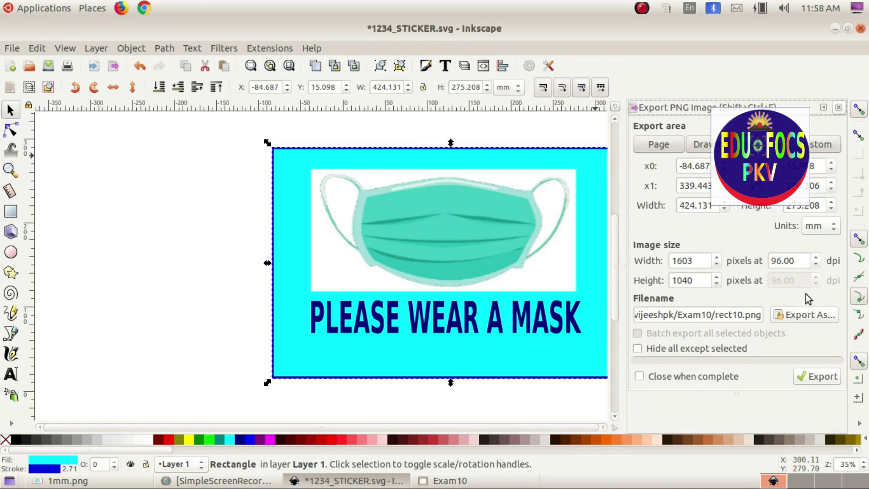
click(817, 316)
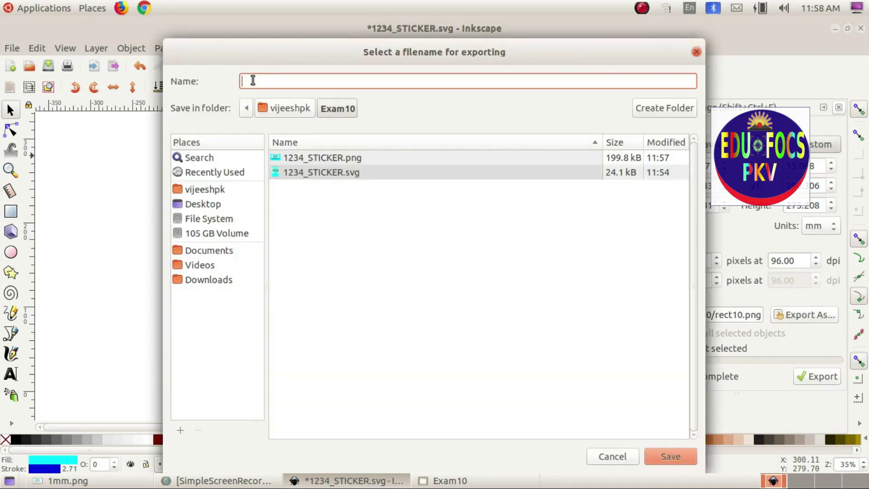
text(12345)
text(_S)
text(TIC)
text(KER)
click(672, 456)
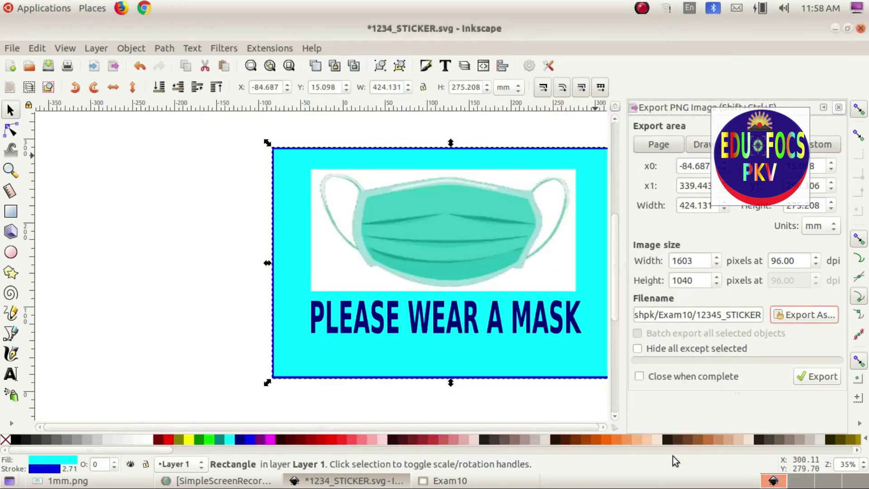
click(824, 379)
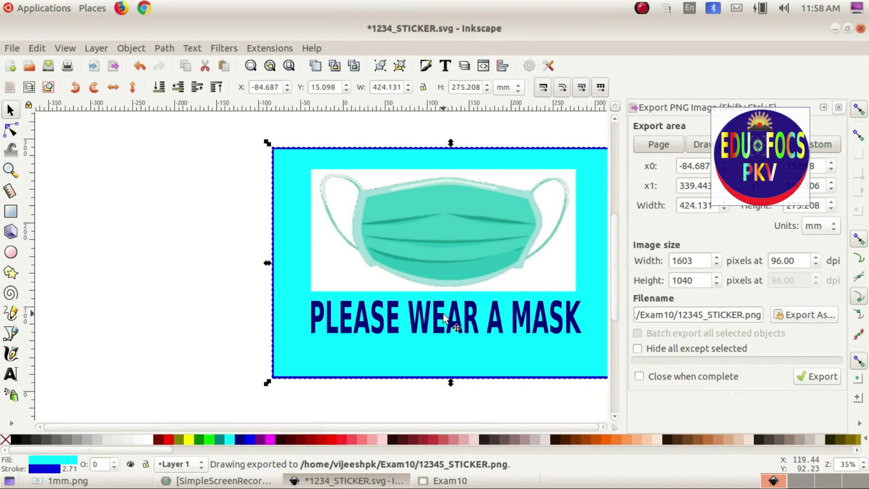
Open Home > Exam10, preview 12345_STICKER.png, then close the preview window
click(90, 9)
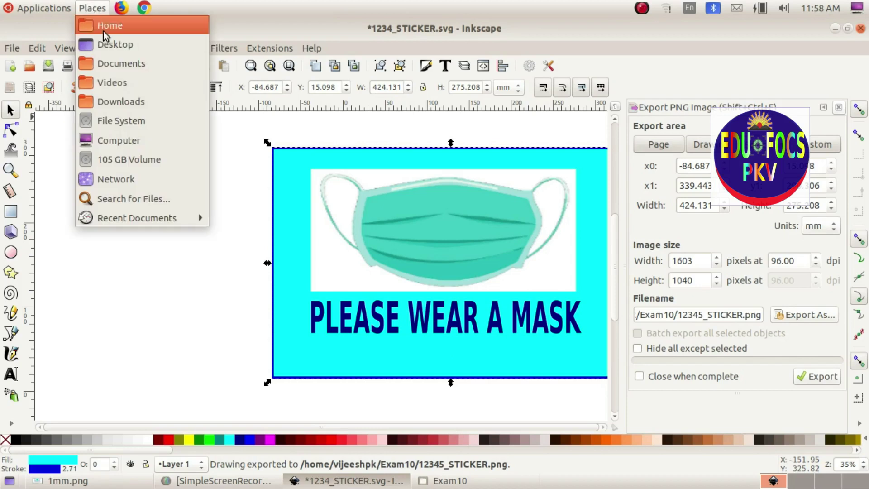
click(122, 28)
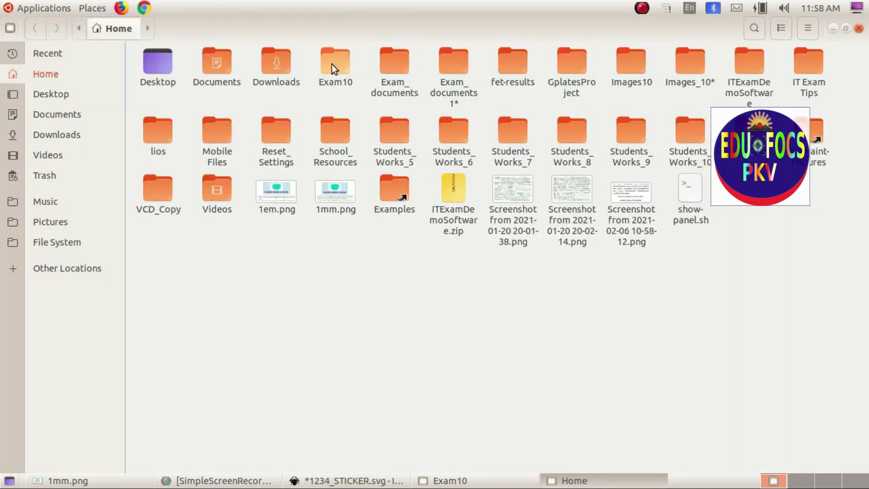
double_click(333, 64)
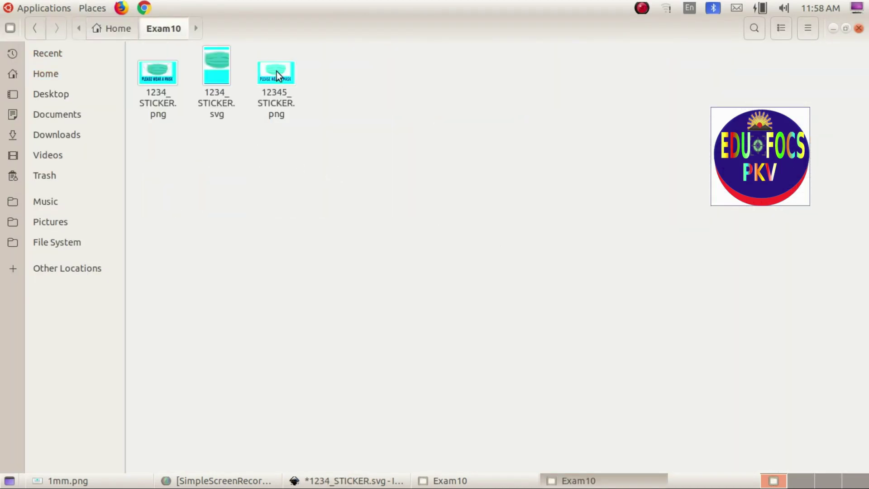
double_click(276, 72)
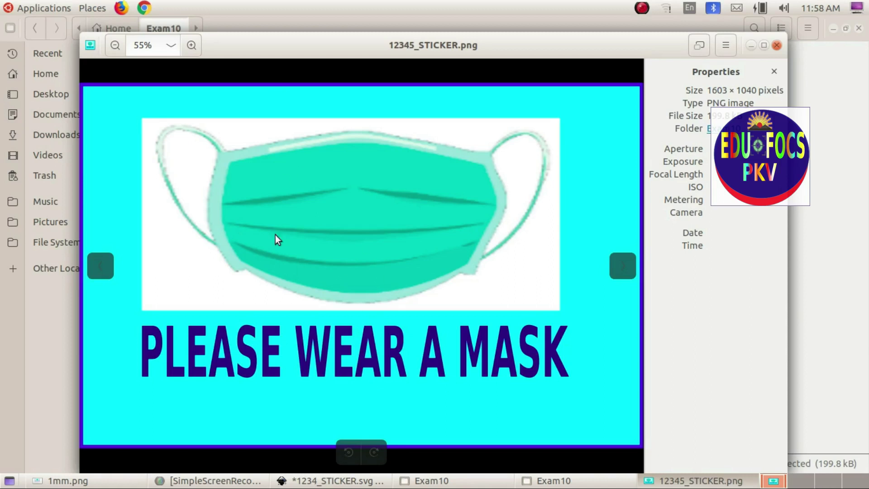
click(778, 46)
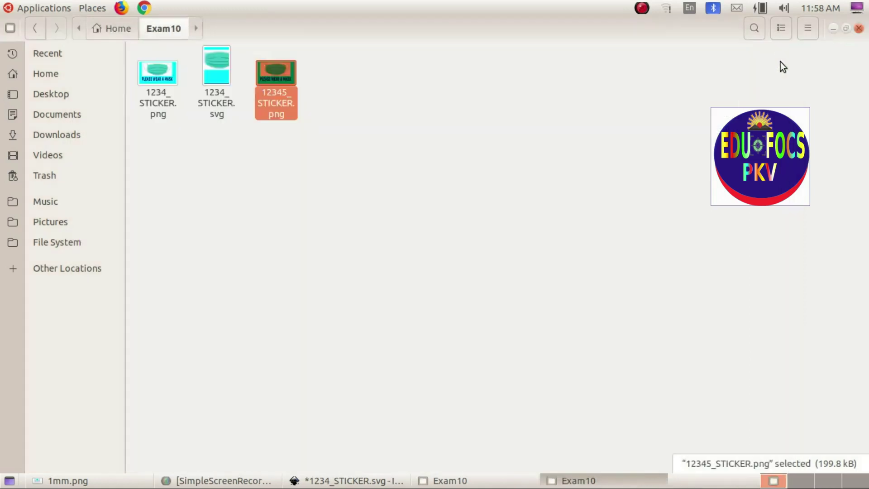
View 1234_STICKER.svg from the Exam10 file listing in Image Viewer
double_click(213, 69)
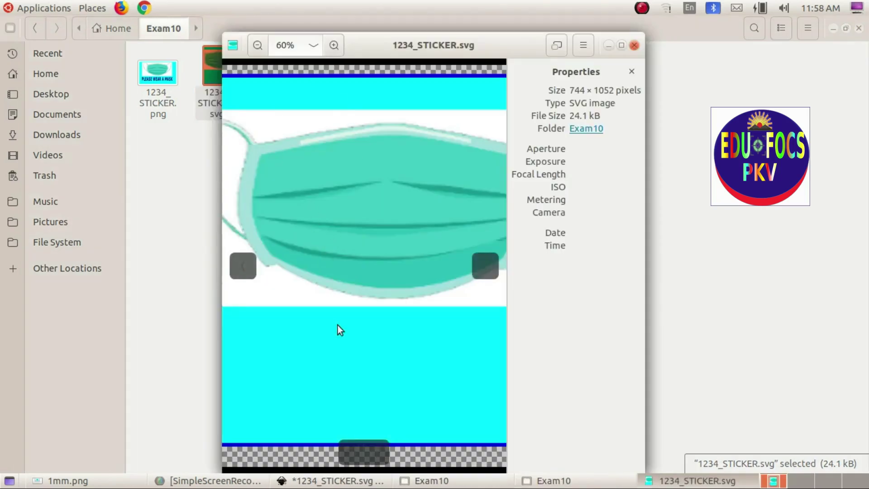